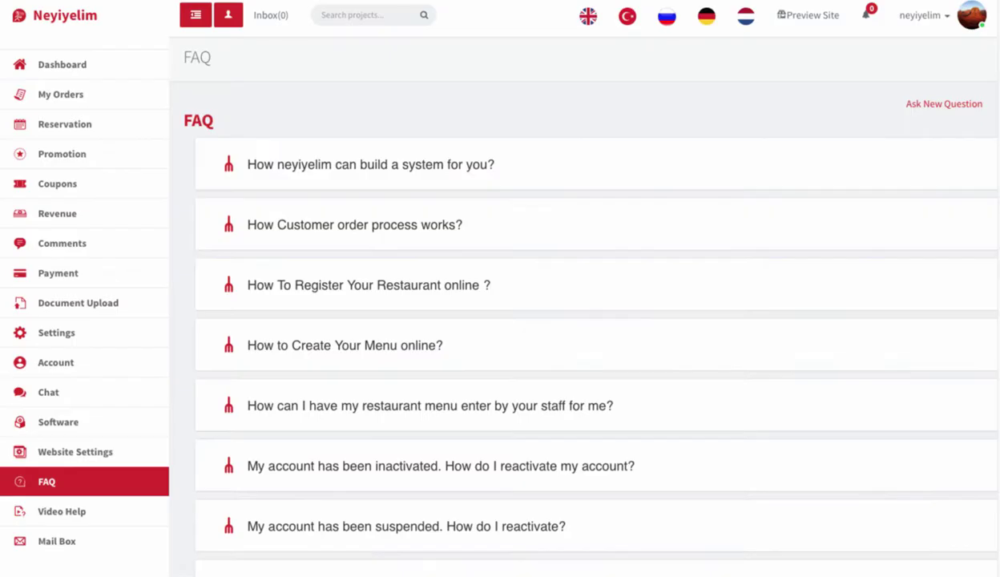
Expand the first FAQ question to read its answer and preview its help video
click(373, 168)
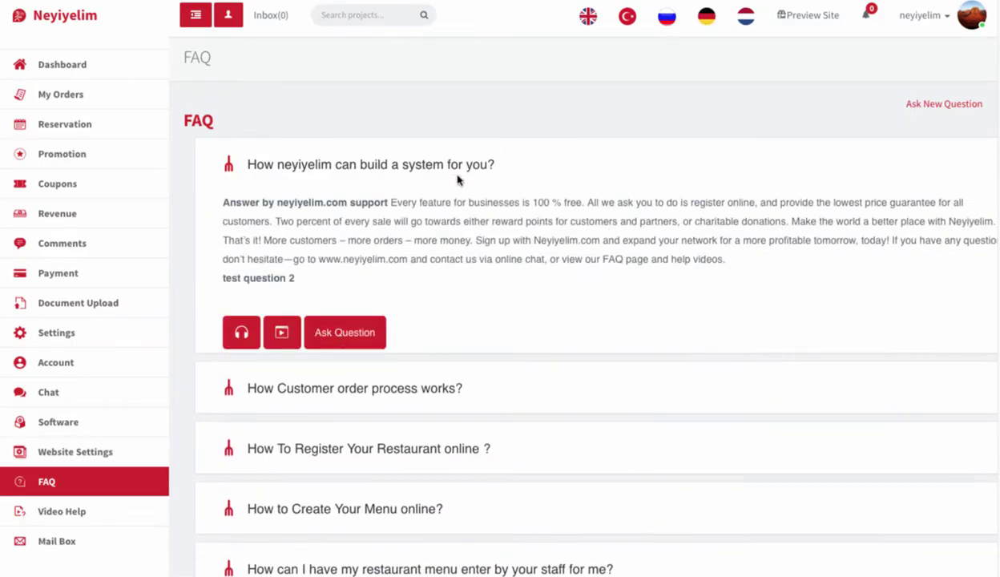
click(283, 333)
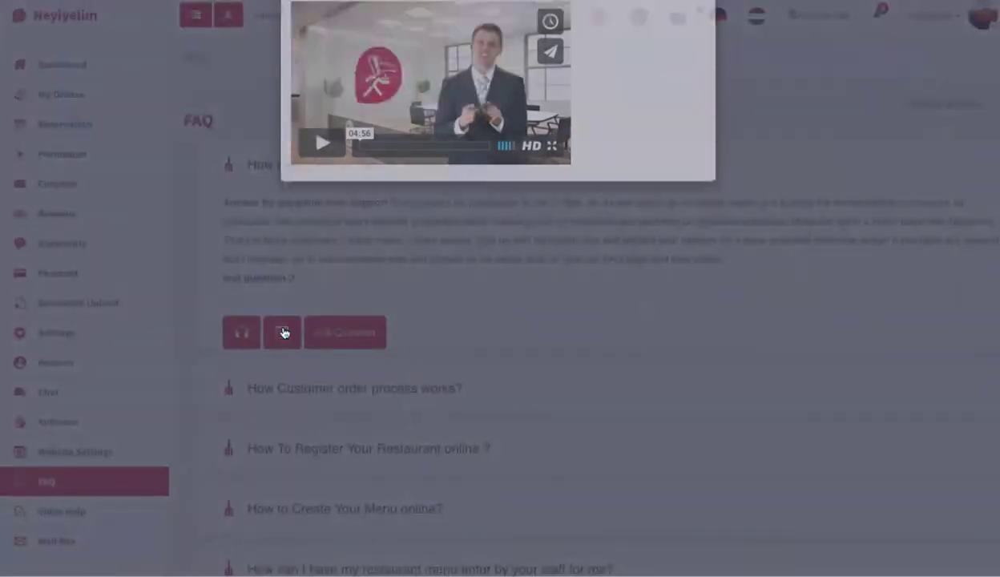
click(698, 38)
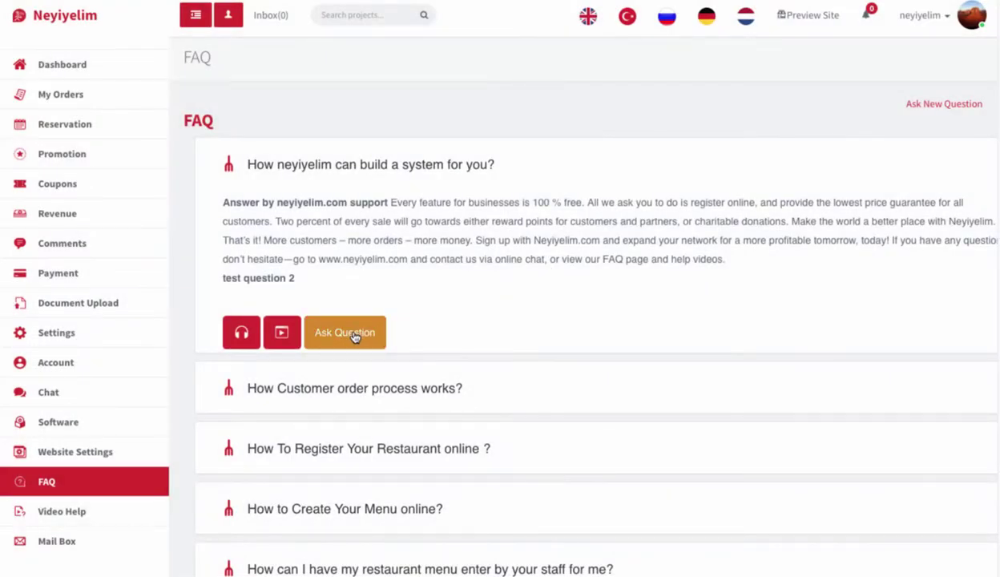
Open and close the Ask Question form, then return to the Dashboard overview
click(355, 337)
click(700, 39)
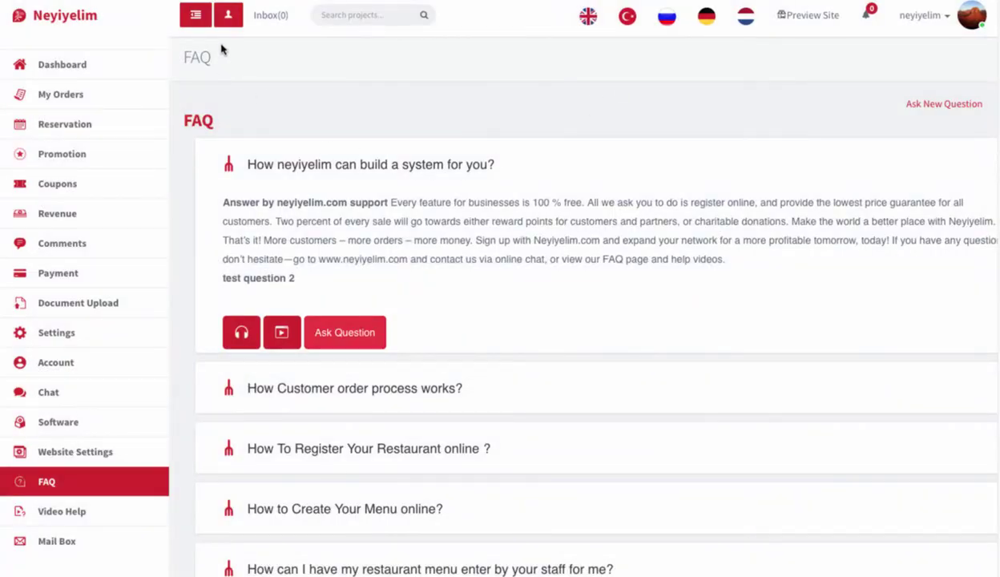
click(65, 15)
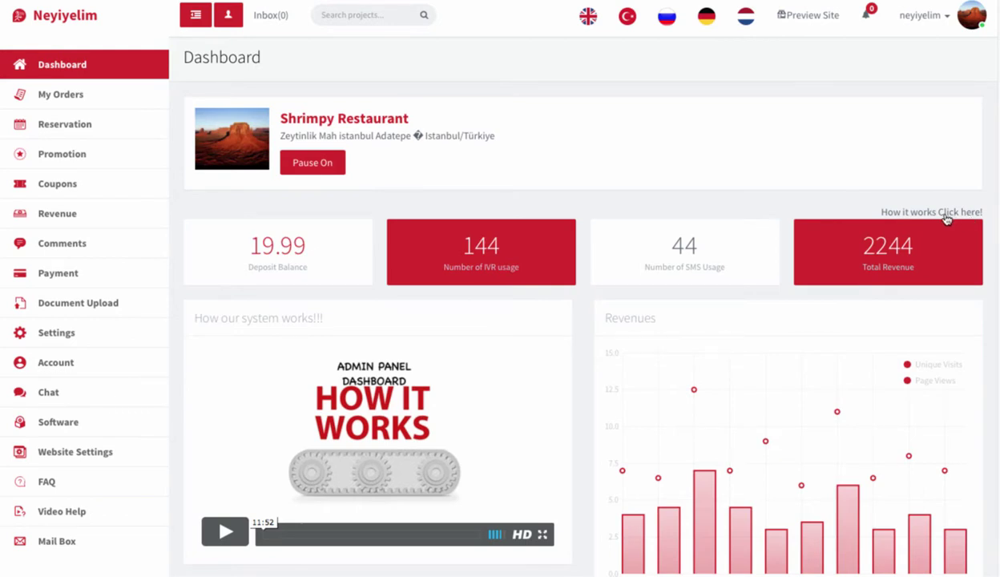
Open My Orders and view the first order's full details
click(71, 98)
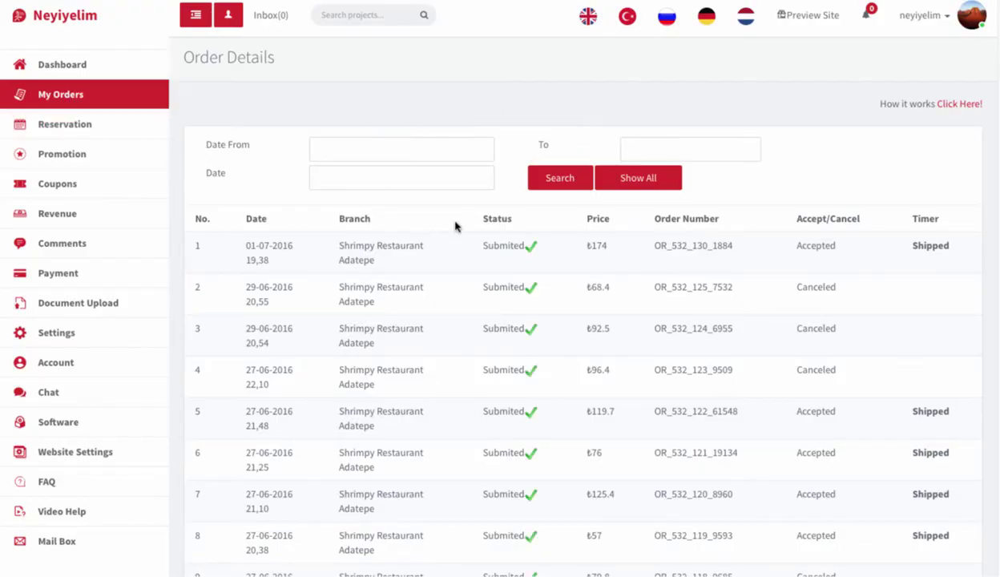
click(707, 252)
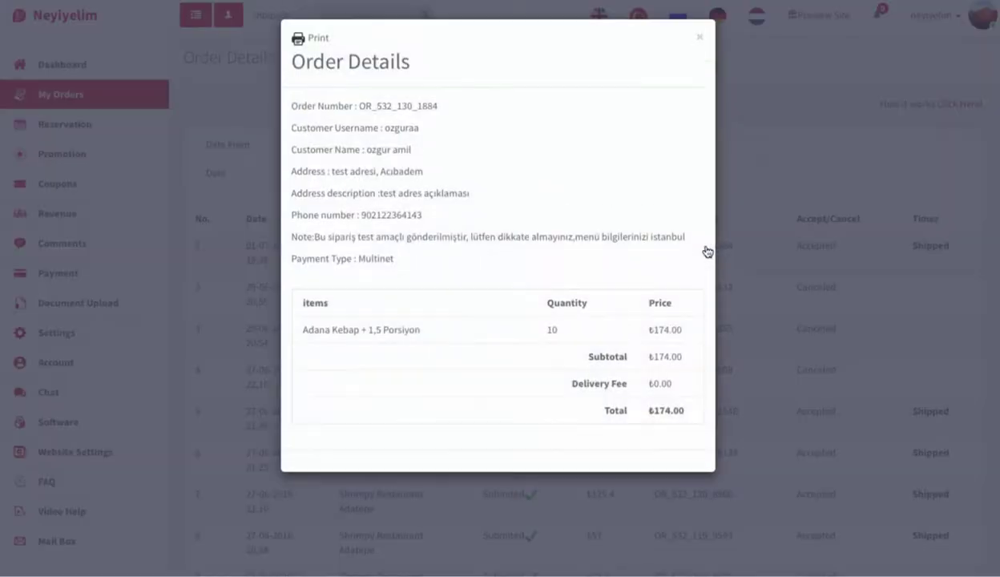
click(701, 42)
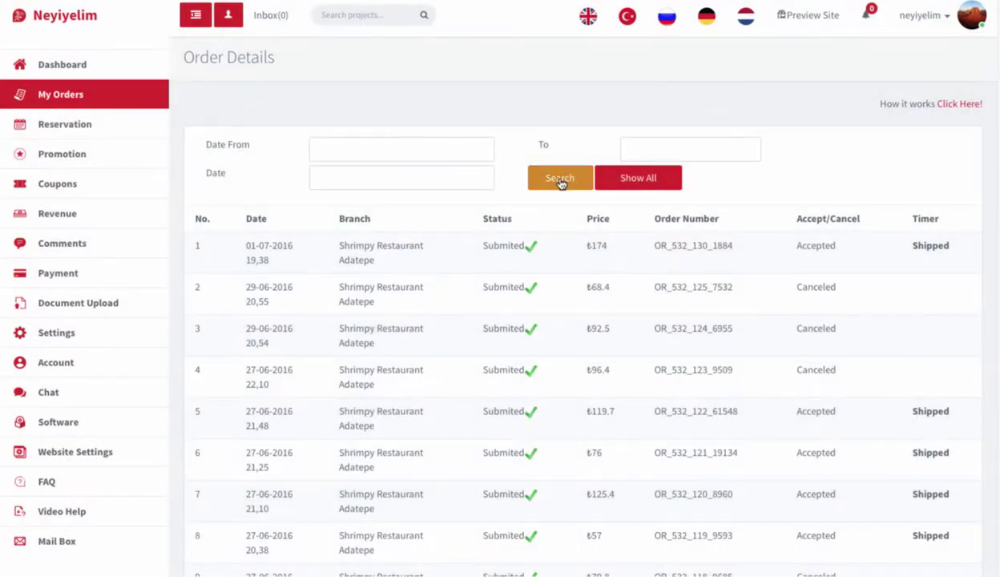
Try the Date From and To filter fields, recheck the first order, then go to Reservations
click(342, 153)
click(342, 171)
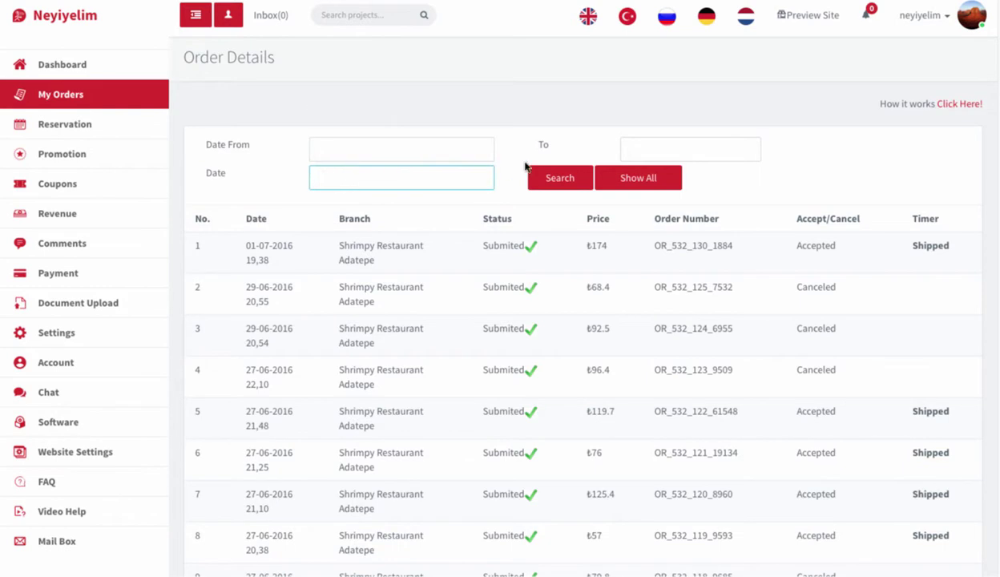
click(665, 147)
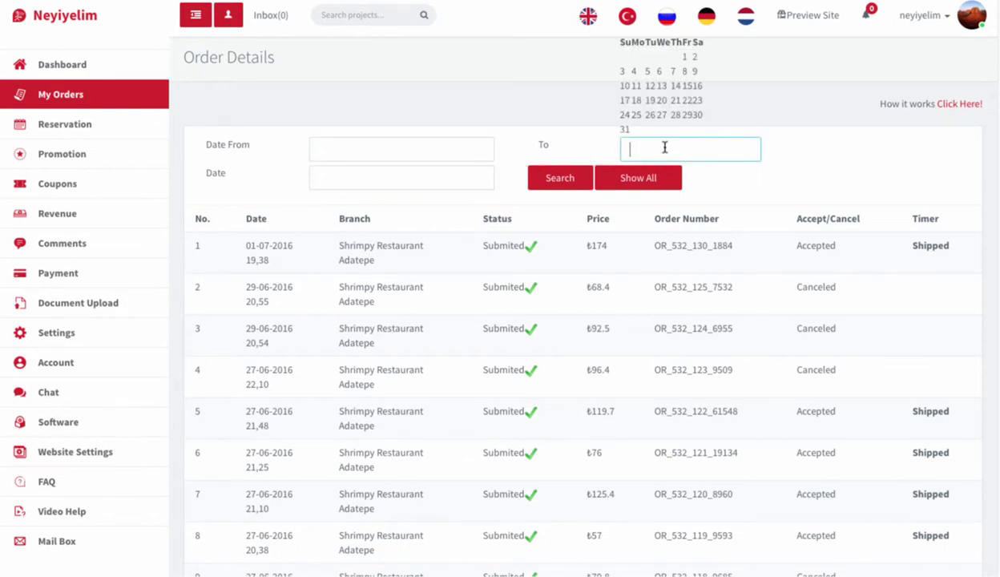
click(366, 178)
click(682, 247)
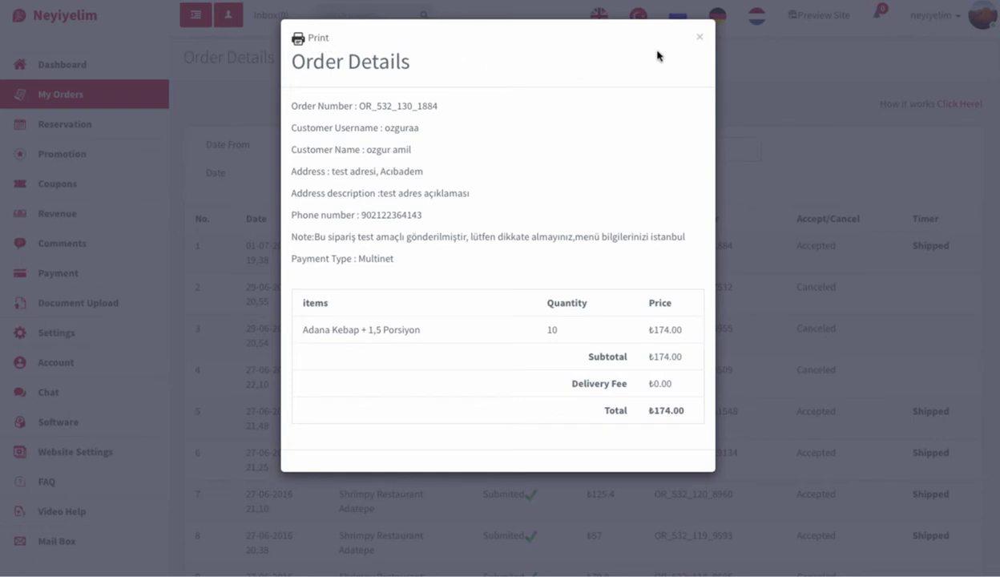
click(699, 38)
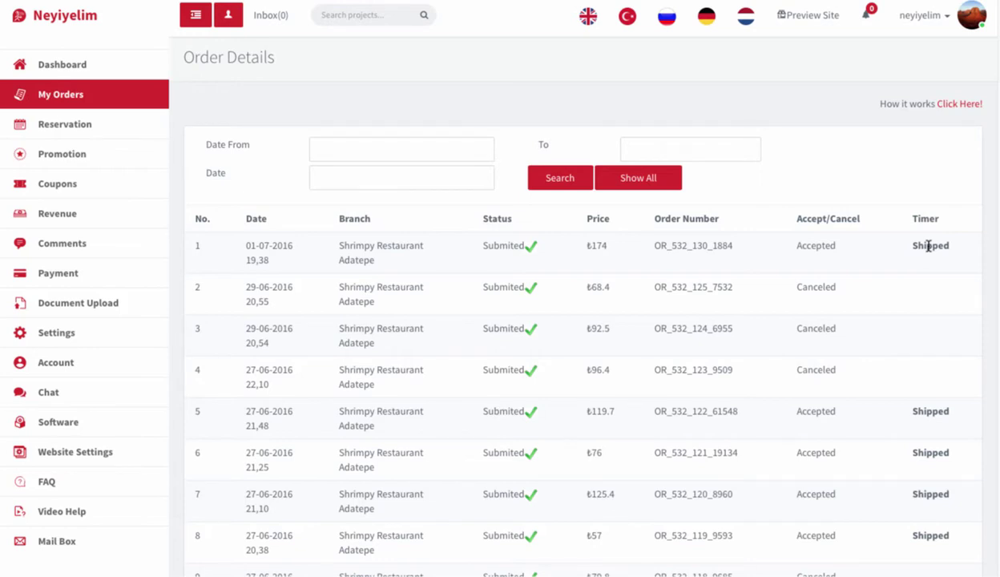
click(73, 128)
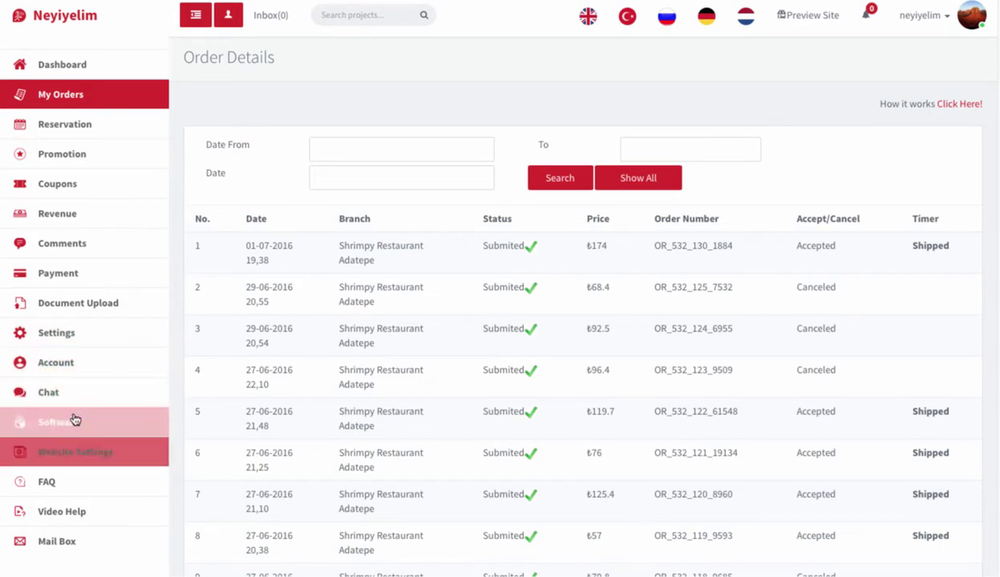
View the first reservation's details on the Reservation page, then open the Promotion page
click(70, 131)
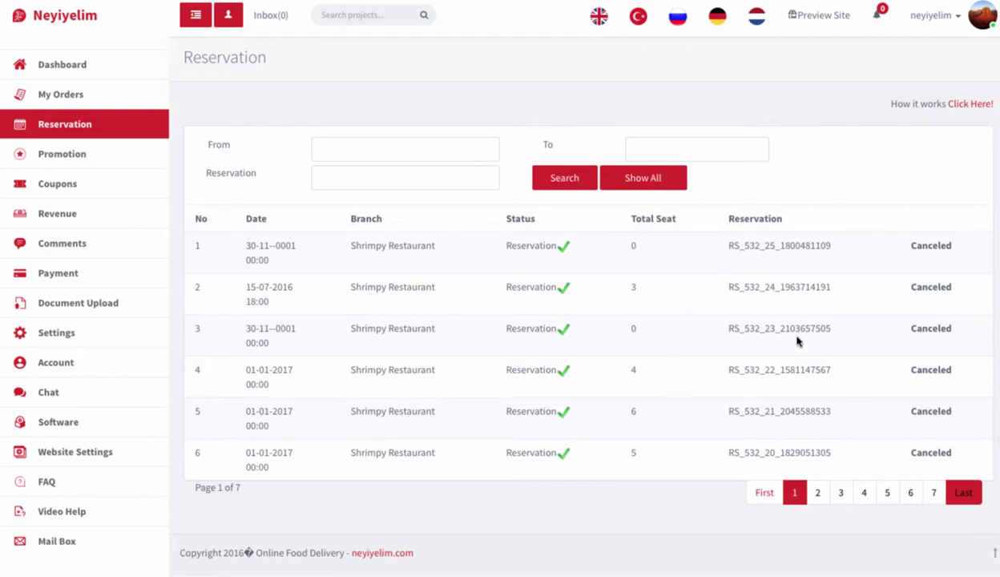
click(785, 251)
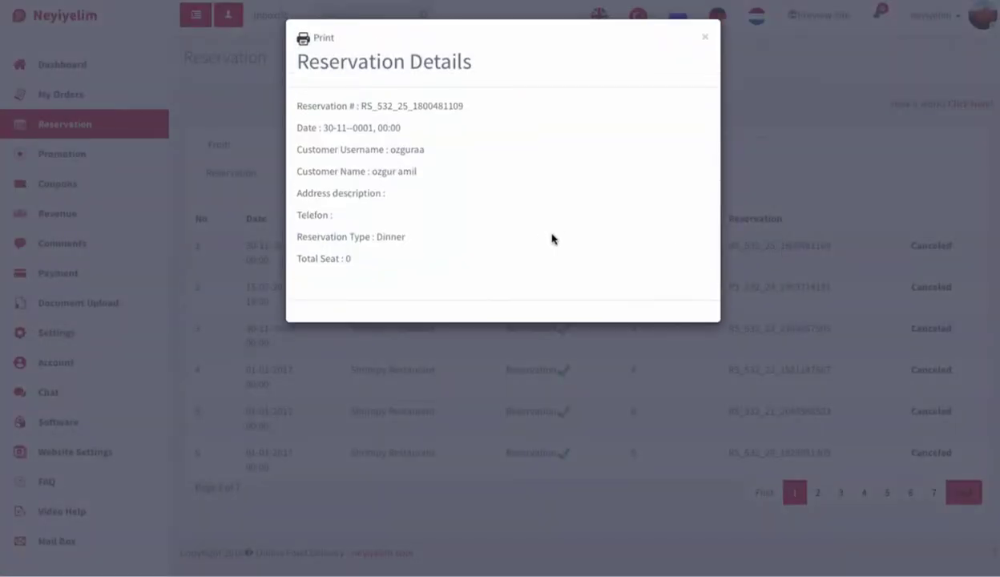
click(705, 40)
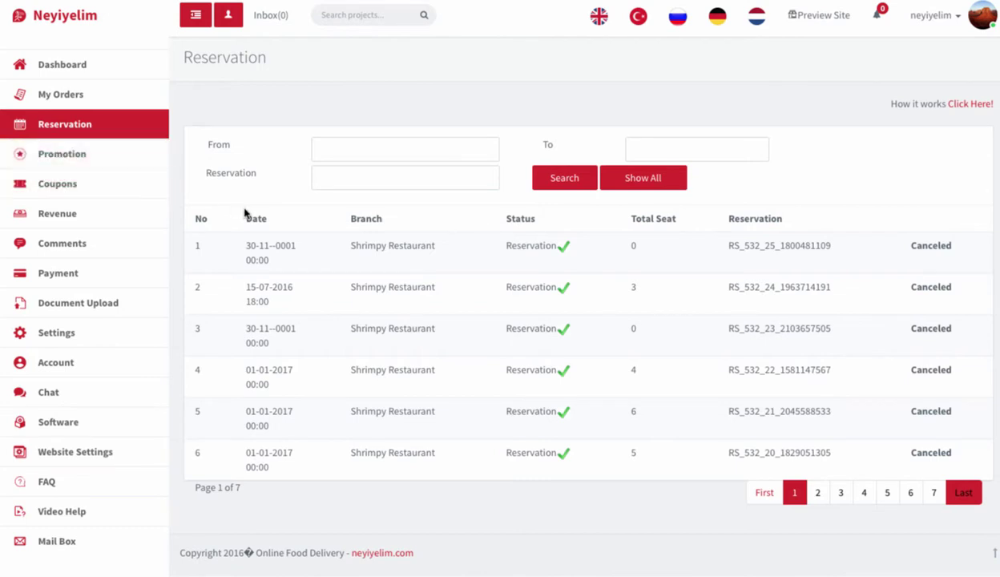
click(67, 158)
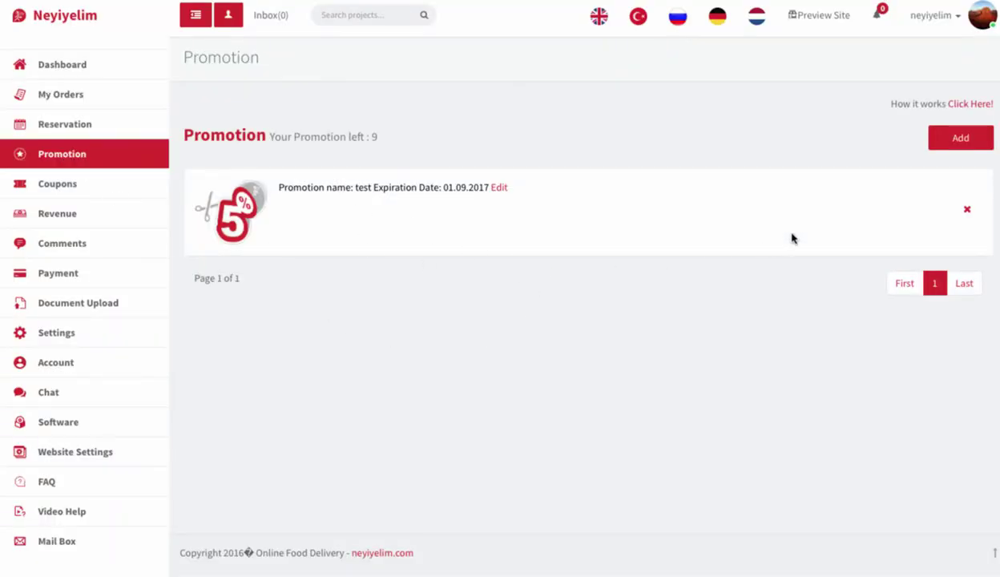
click(961, 140)
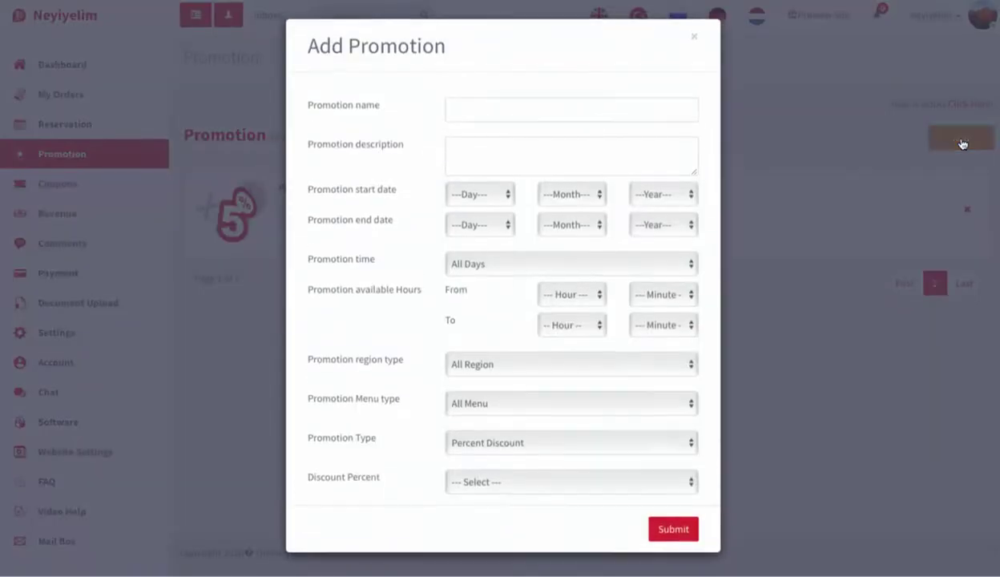
click(474, 110)
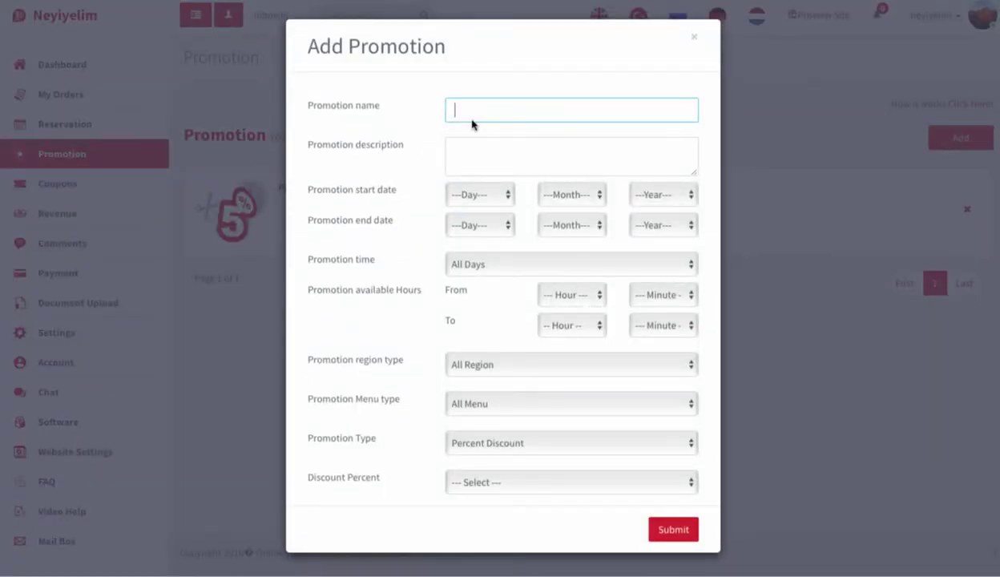
click(460, 150)
click(476, 196)
click(477, 198)
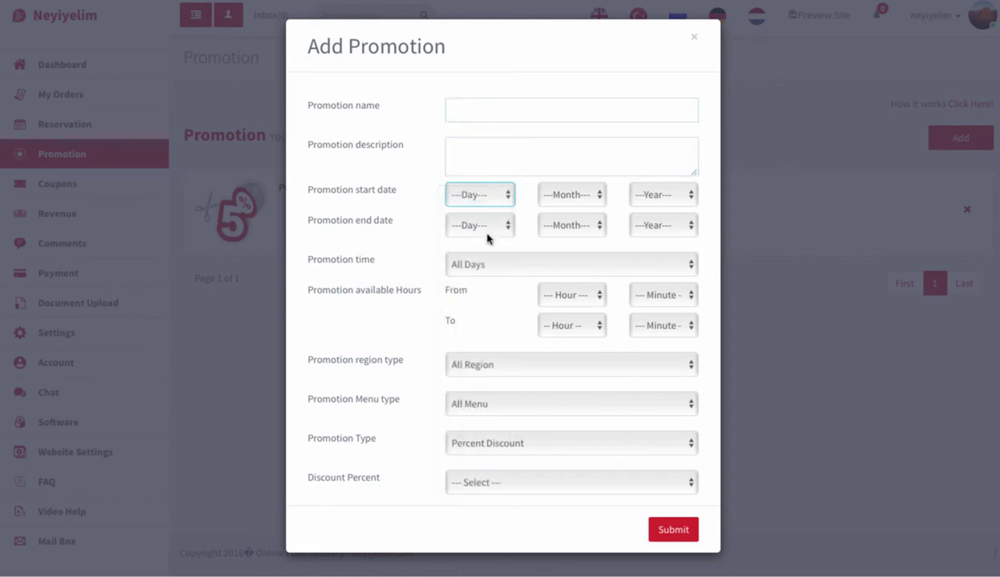
click(511, 263)
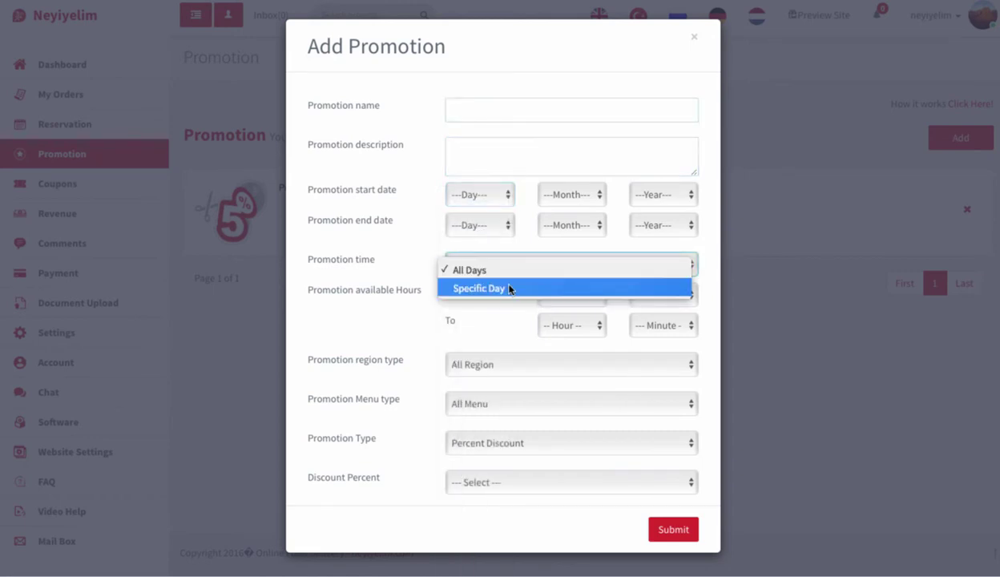
click(509, 289)
click(499, 268)
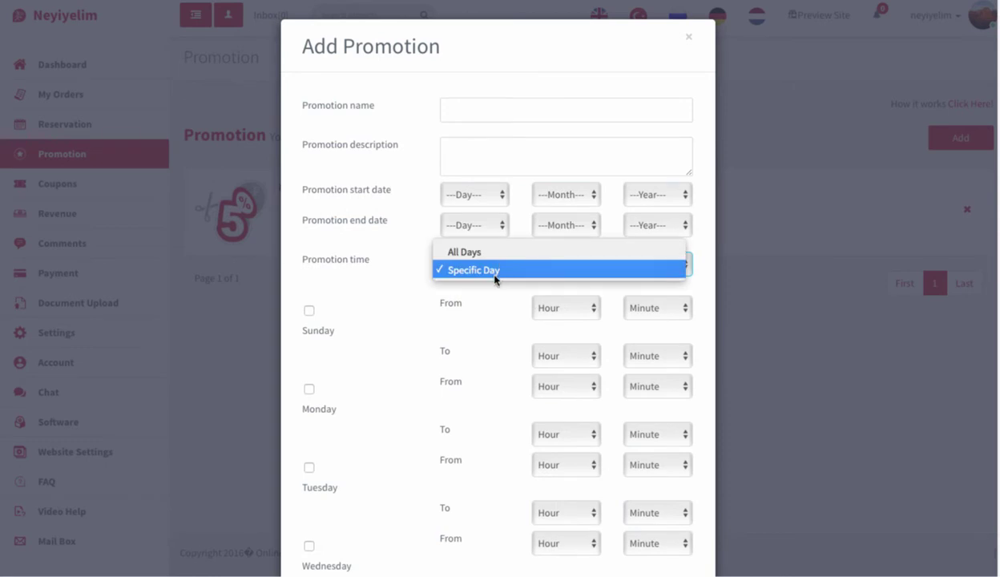
click(495, 253)
click(496, 370)
click(503, 385)
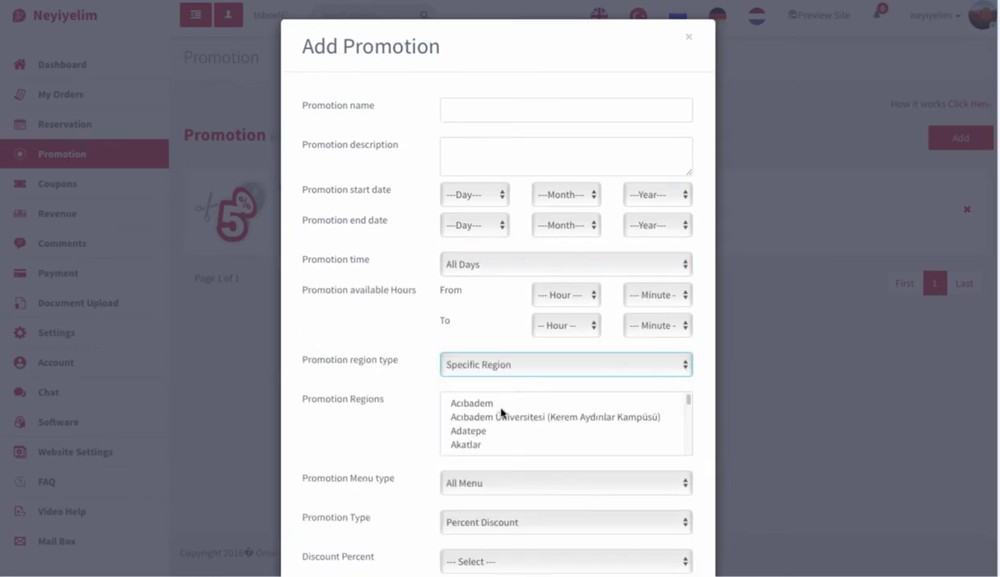
click(689, 42)
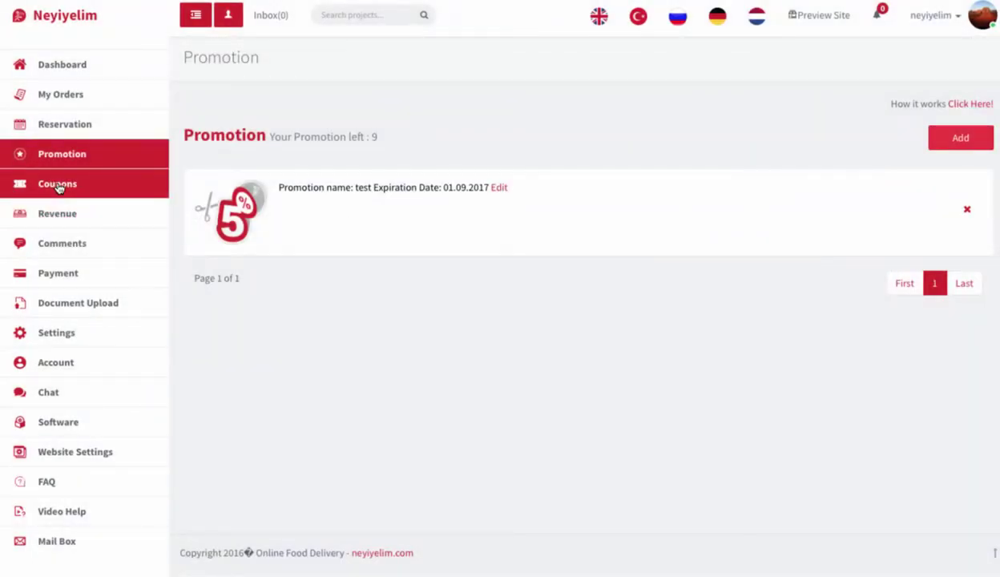
Open Coupons, browse the coupon cards, and attempt a new coupon, dismissing the limit alert with Kapat
click(58, 185)
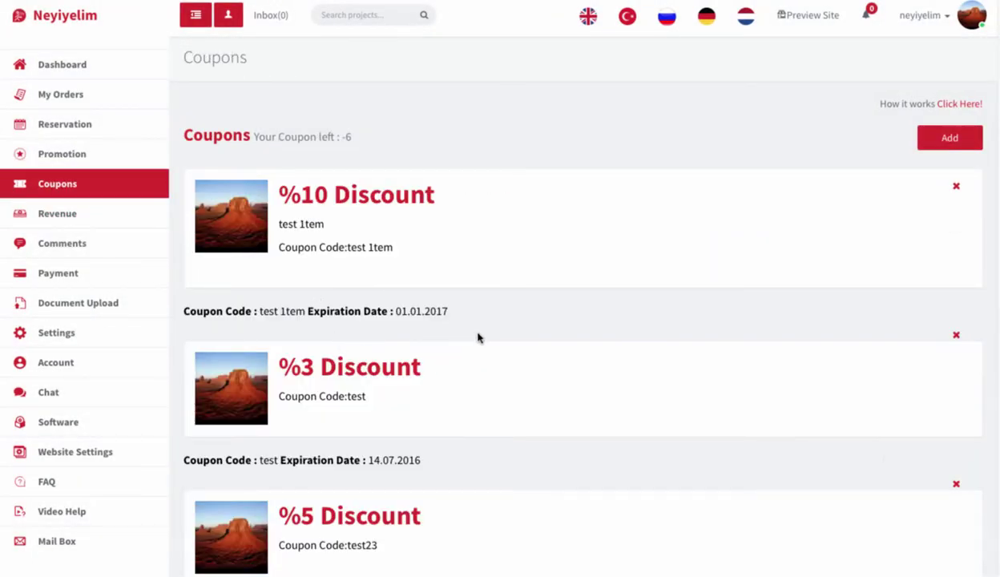
scroll(483, 358, down, 5)
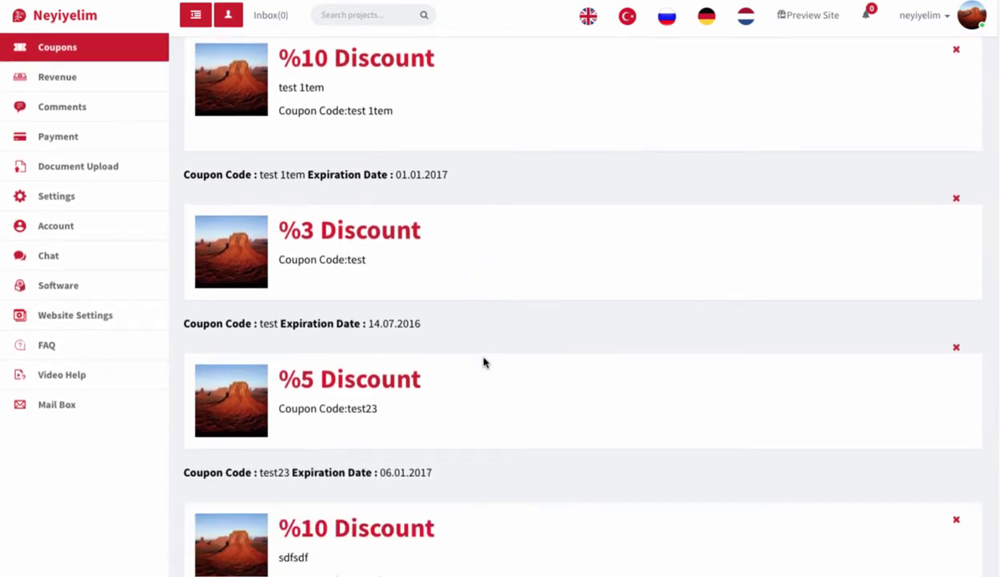
scroll(484, 361, up, 5)
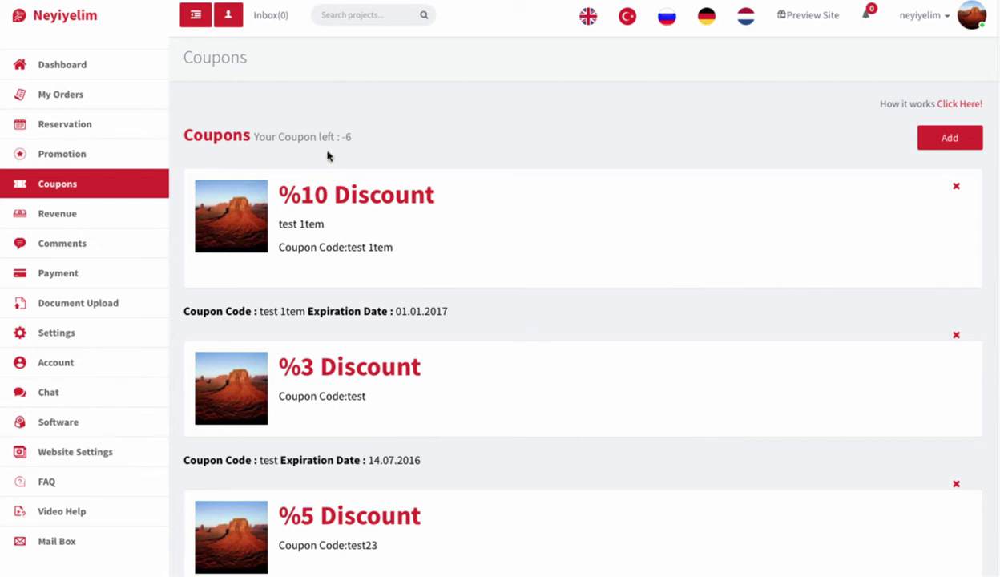
click(925, 138)
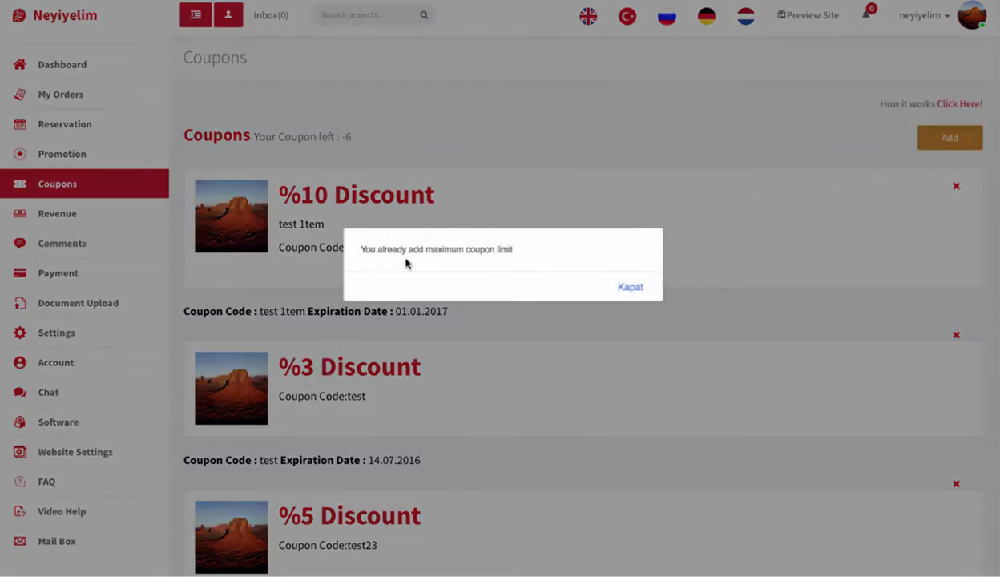
click(623, 286)
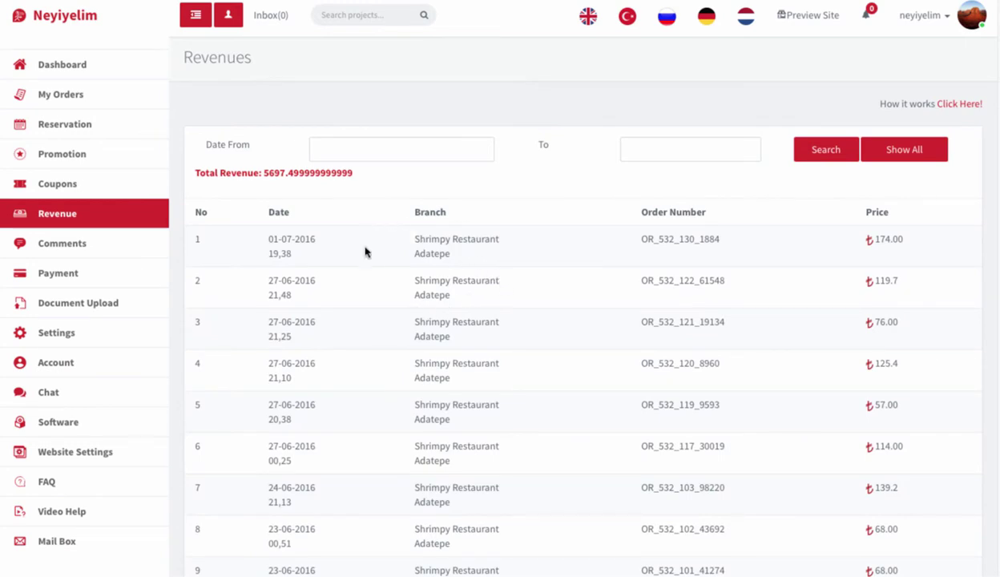
Scroll through the revenue list of Shrimpy Restaurant Adatepe orders, then open Comments
scroll(561, 316, down, 1)
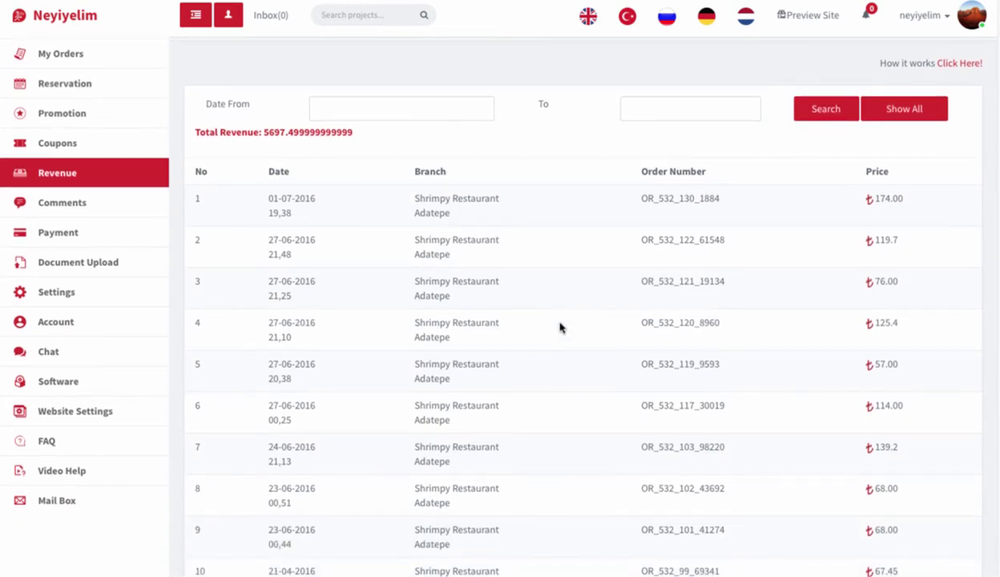
scroll(558, 331, down, 3)
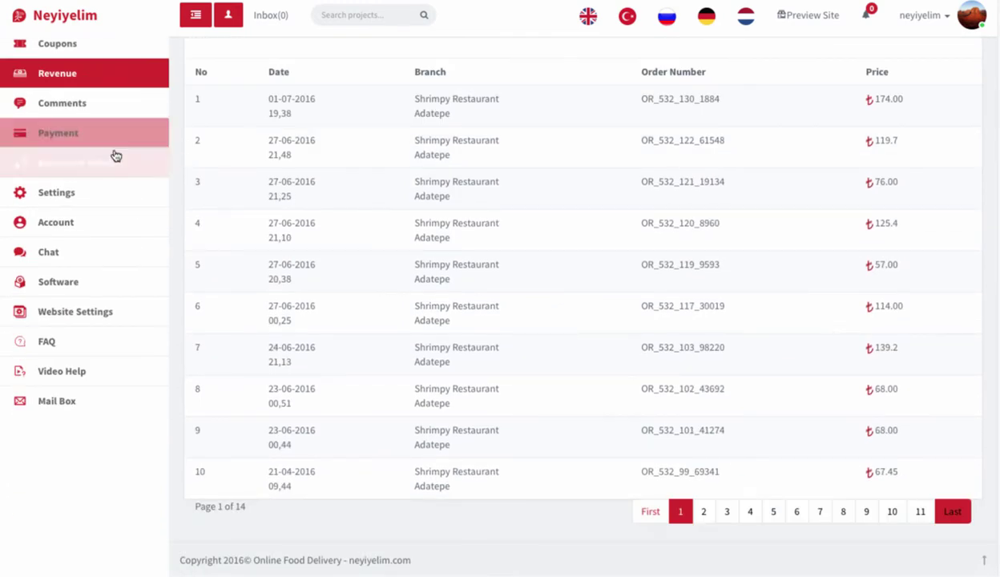
scroll(88, 257, up, 2)
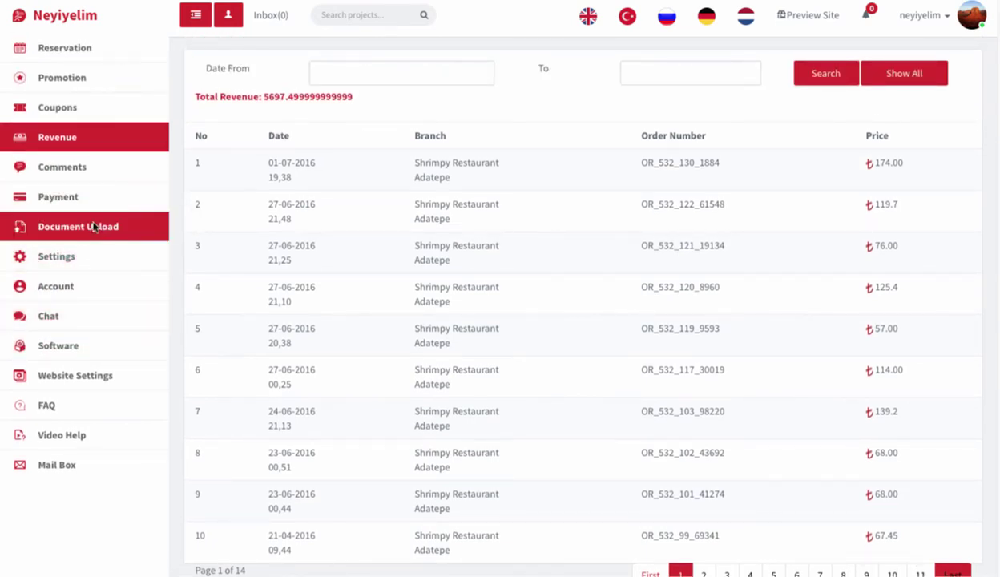
click(62, 166)
scroll(471, 255, down, 1)
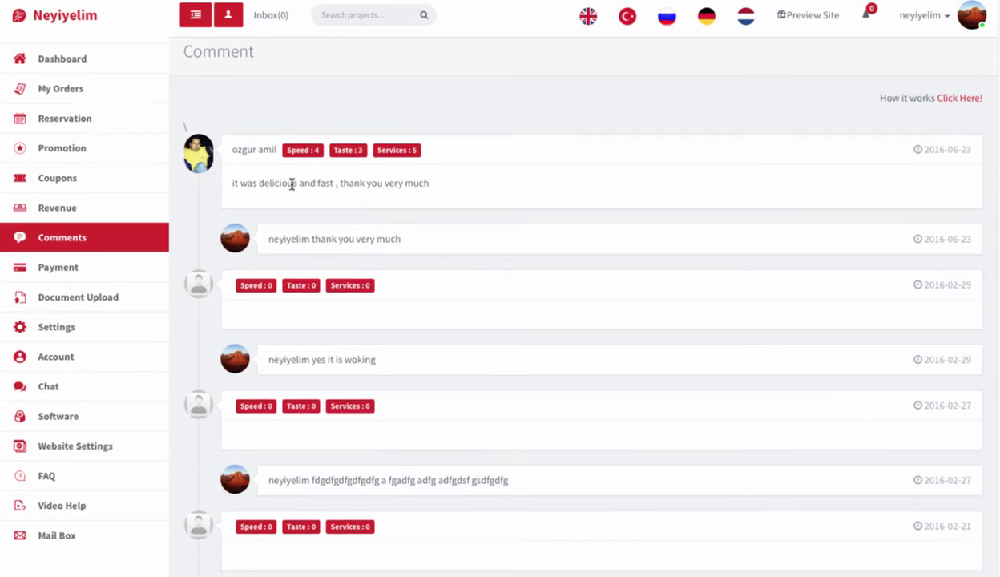
scroll(295, 199, down, 1)
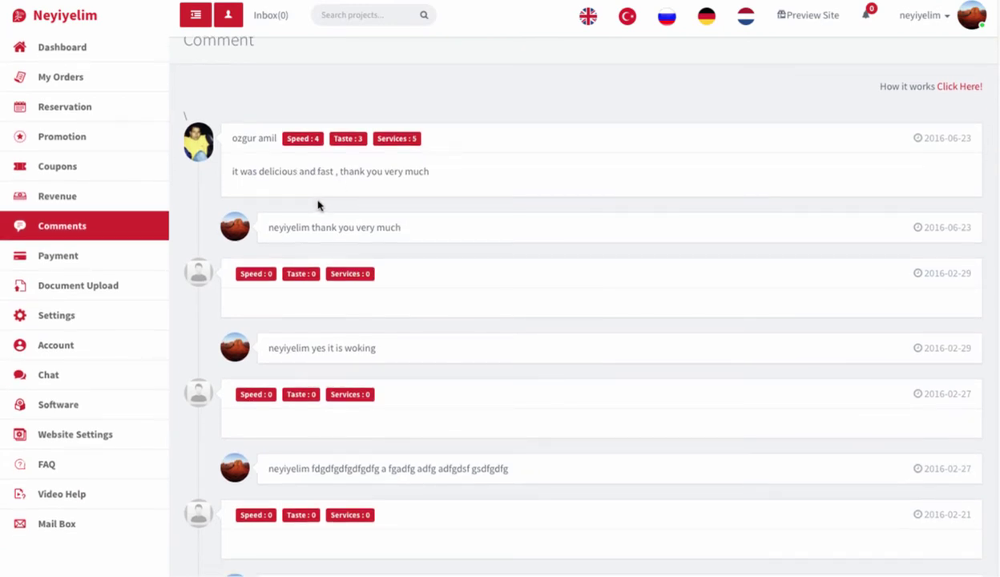
scroll(316, 206, down, 1)
scroll(290, 193, down, 1)
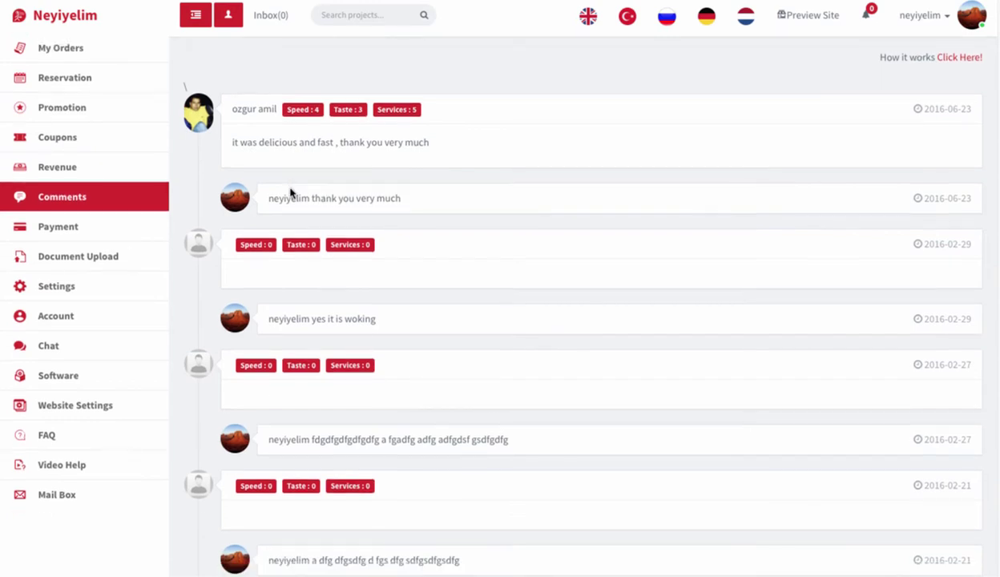
scroll(326, 208, down, 2)
scroll(336, 212, up, 5)
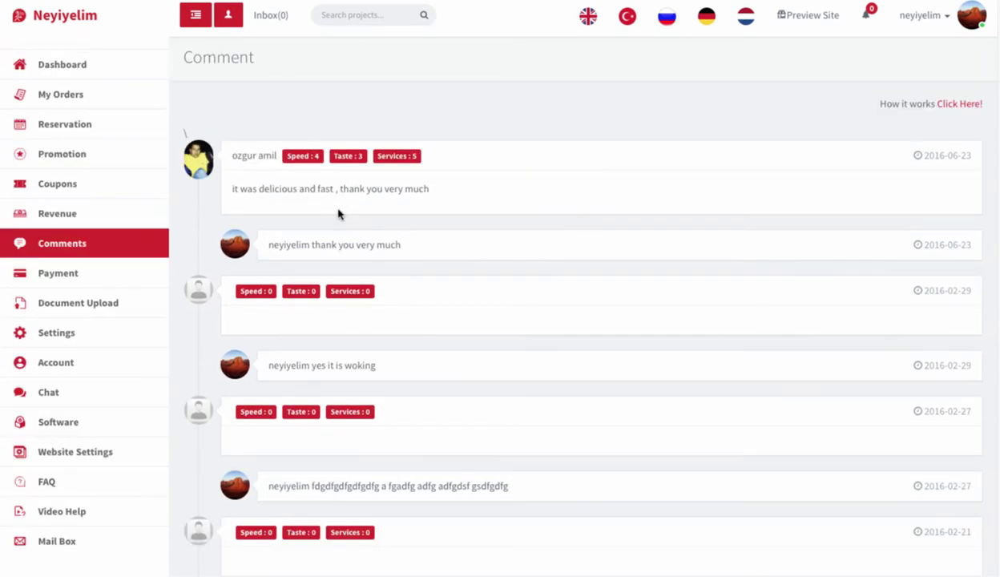
scroll(372, 213, down, 10)
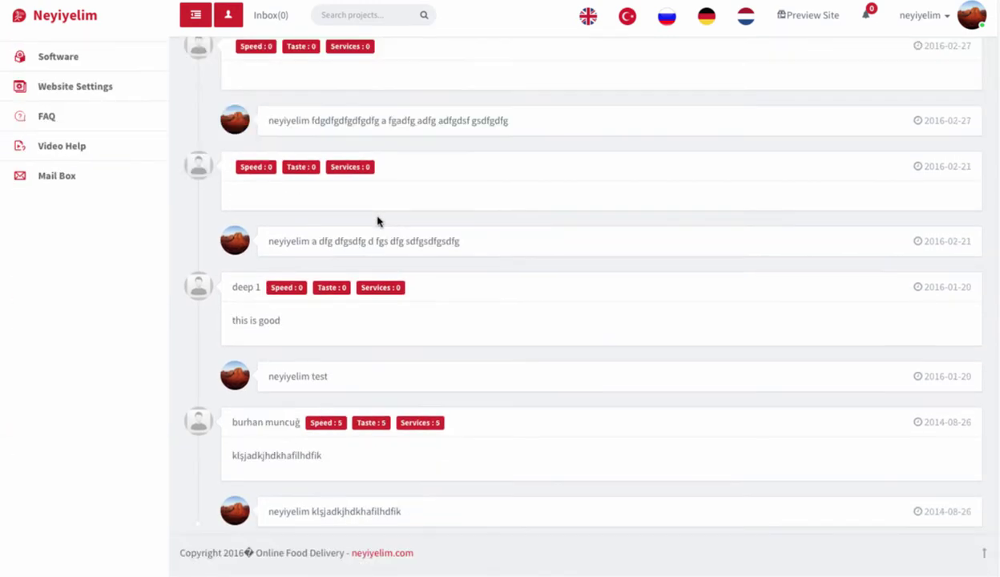
scroll(379, 224, up, 10)
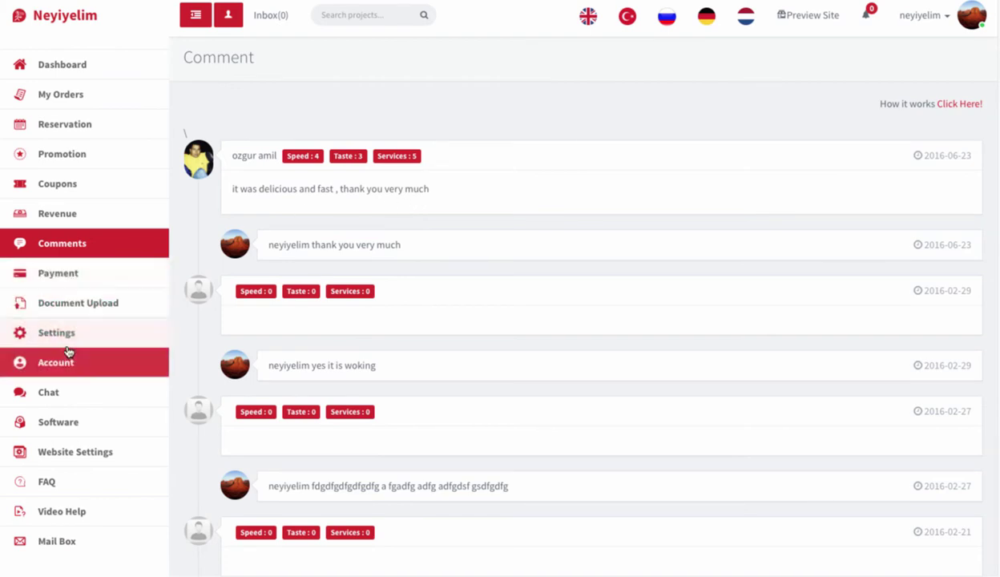
Open the Software page, then highlight and deselect the Remote PC Connection title
click(51, 422)
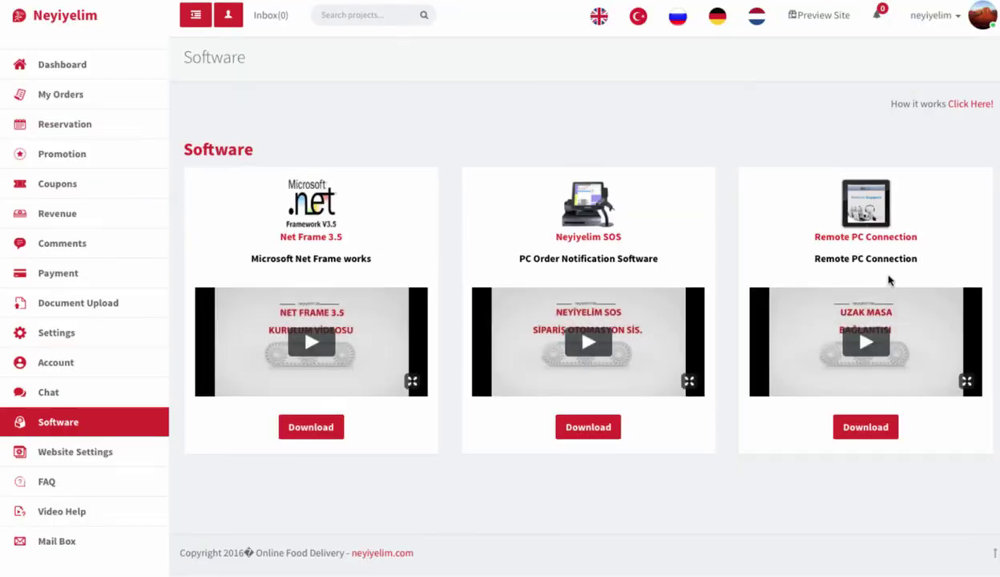
drag(801, 237, 916, 238)
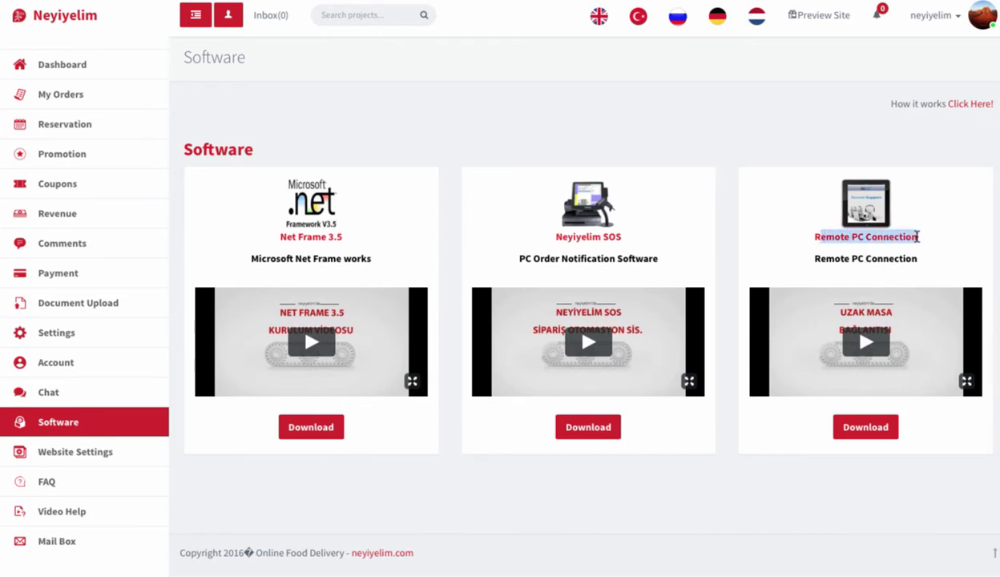
click(911, 423)
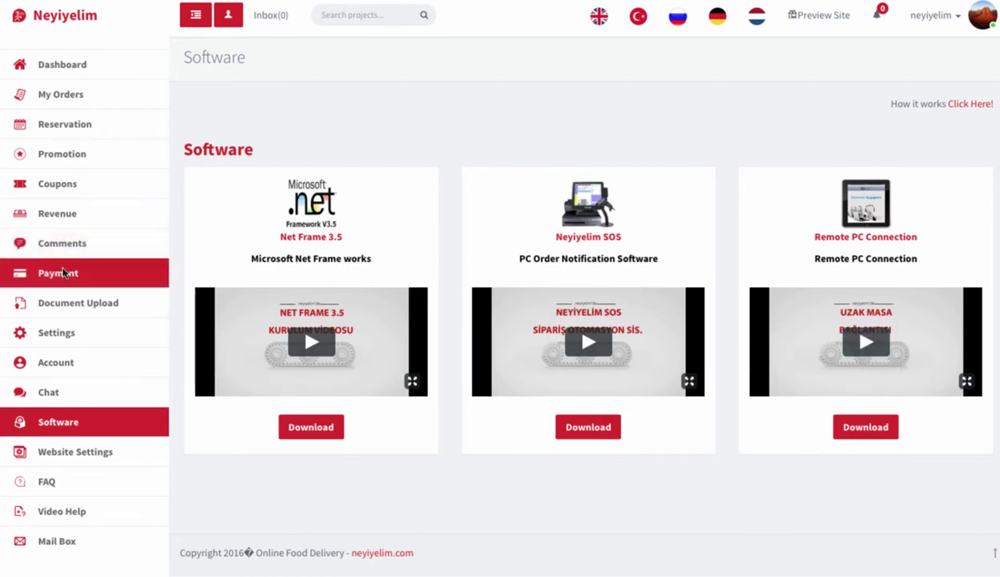
click(63, 272)
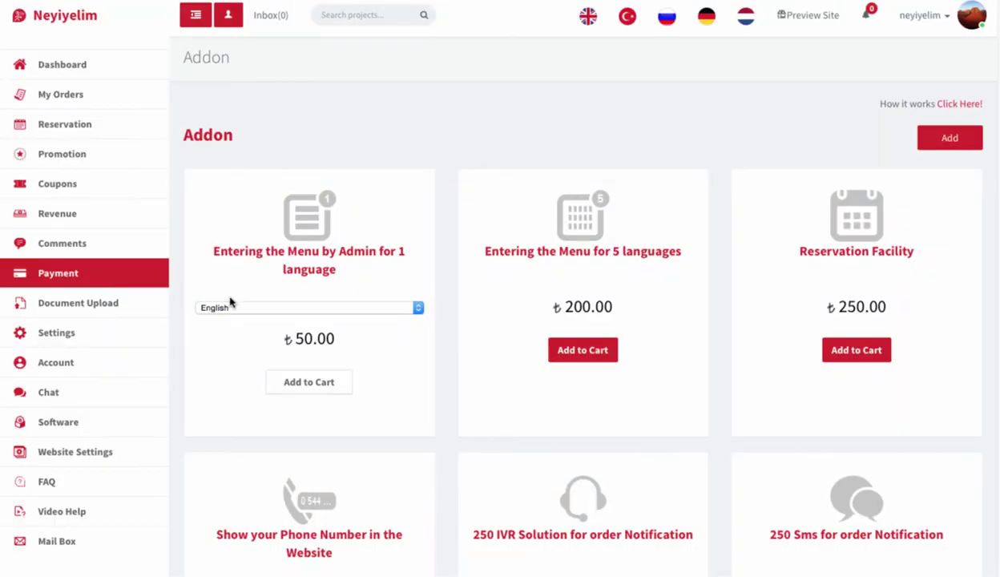
scroll(485, 318, down, 1)
scroll(485, 318, down, 2)
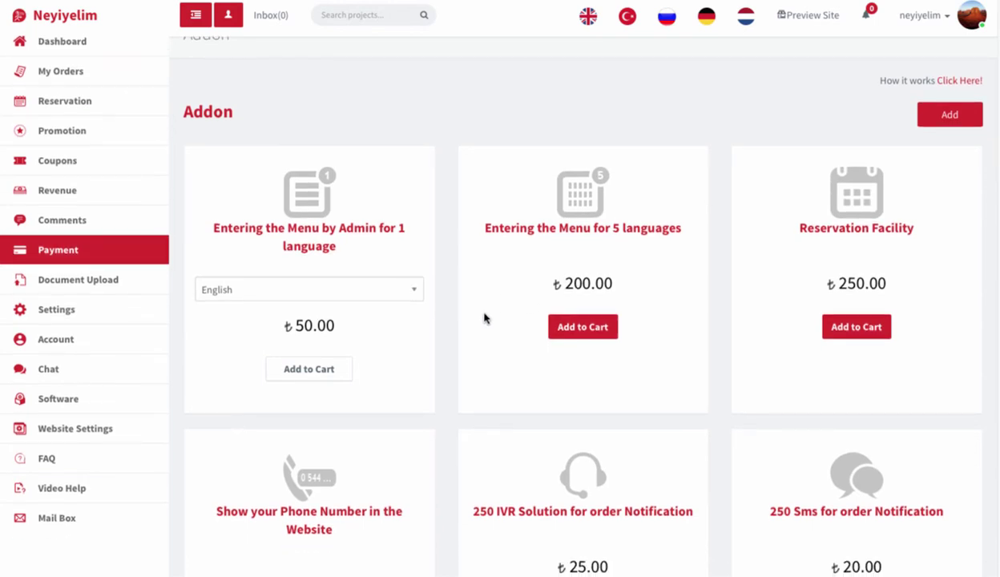
scroll(484, 318, down, 5)
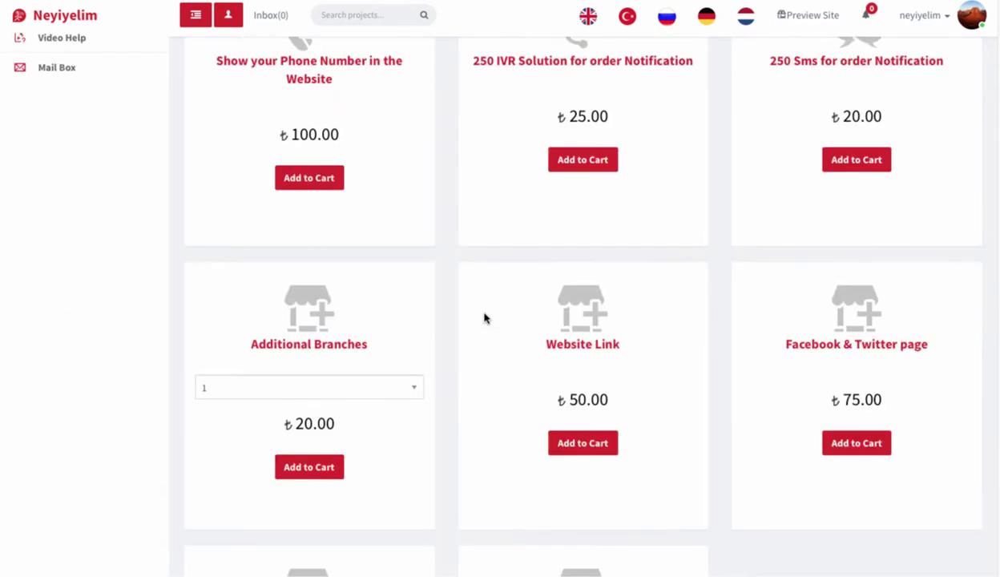
scroll(484, 318, up, 6)
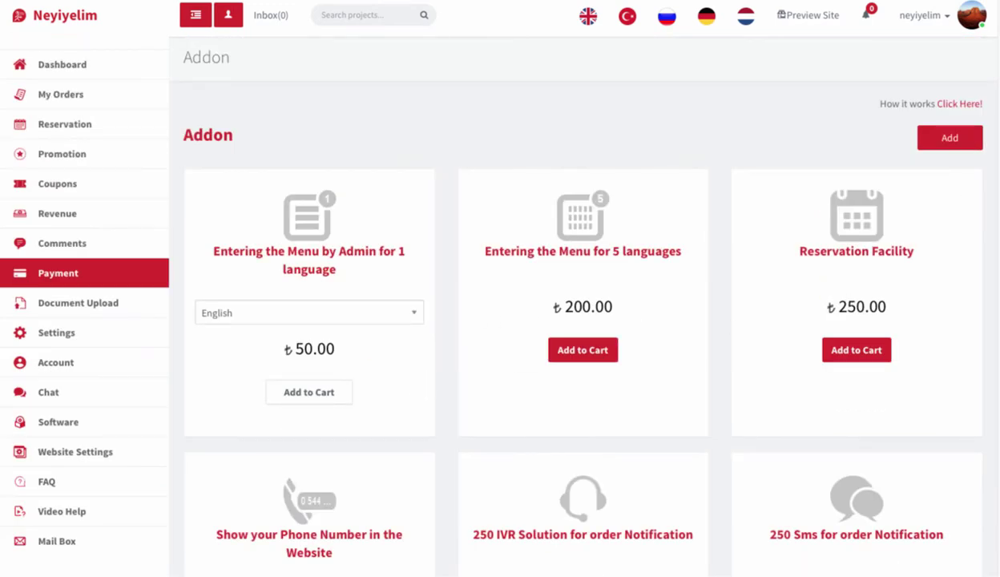
scroll(480, 301, down, 2)
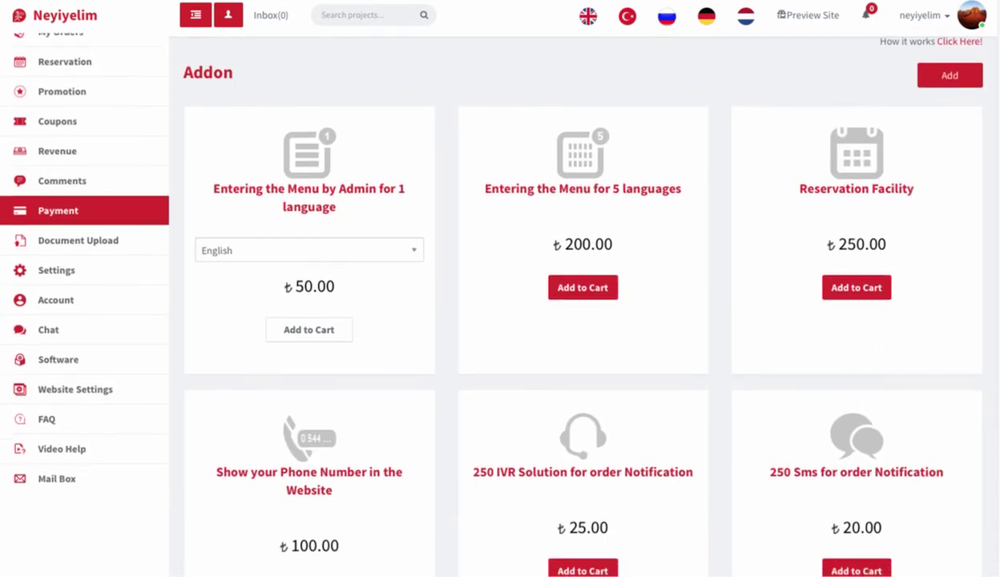
scroll(481, 301, up, 1)
scroll(480, 302, down, 1)
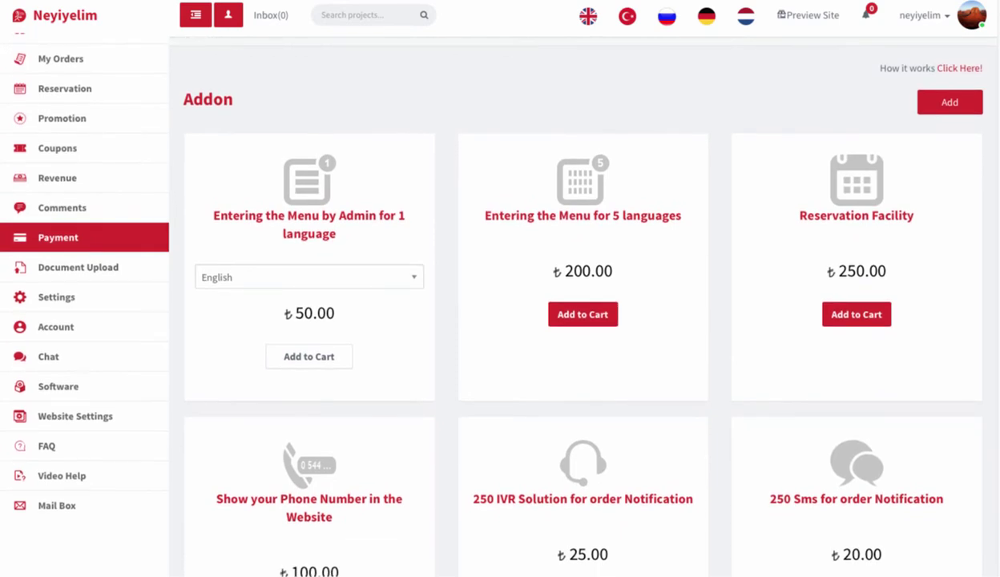
click(412, 278)
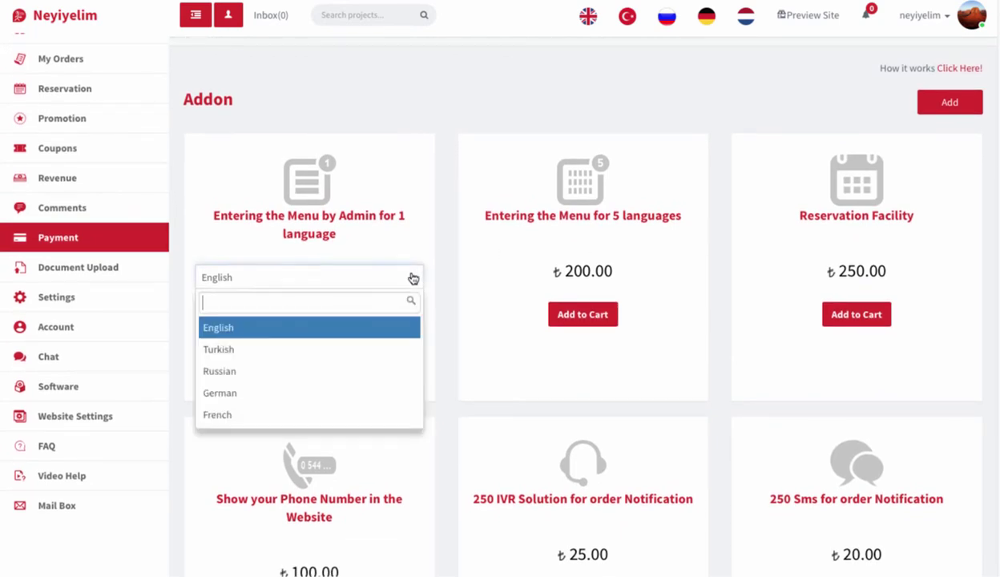
click(411, 277)
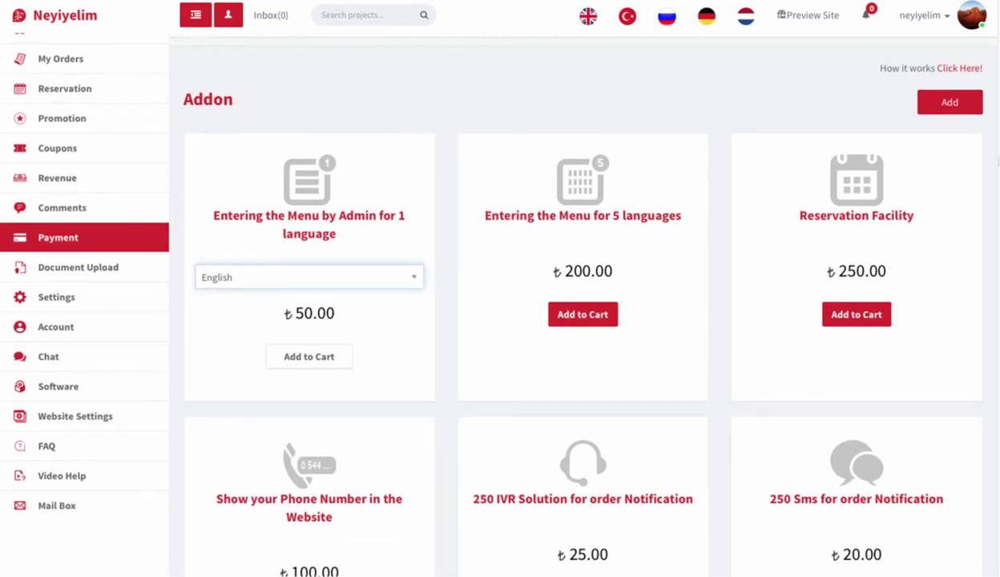
scroll(480, 301, down, 1)
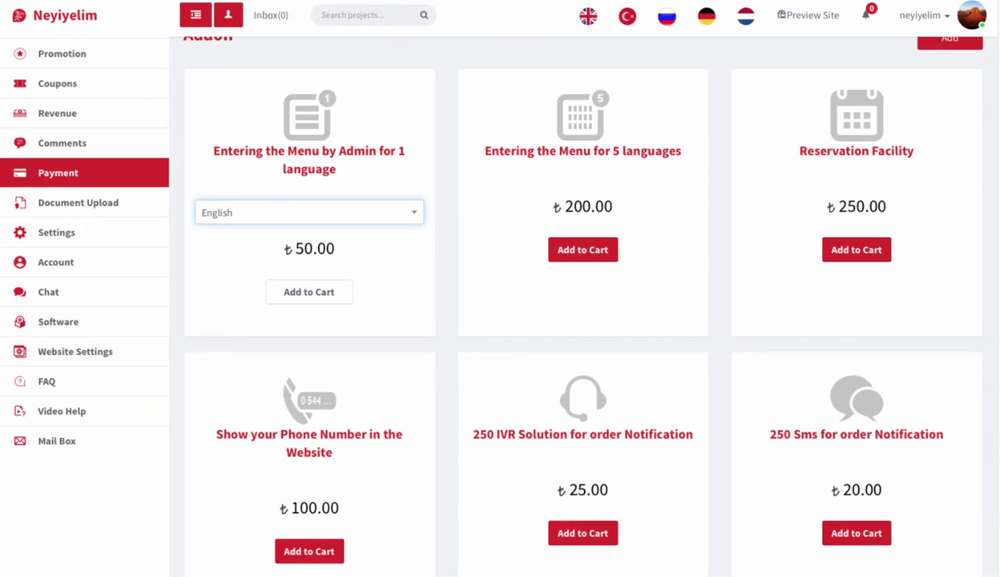
scroll(480, 301, down, 1)
scroll(481, 301, up, 1)
scroll(481, 301, down, 3)
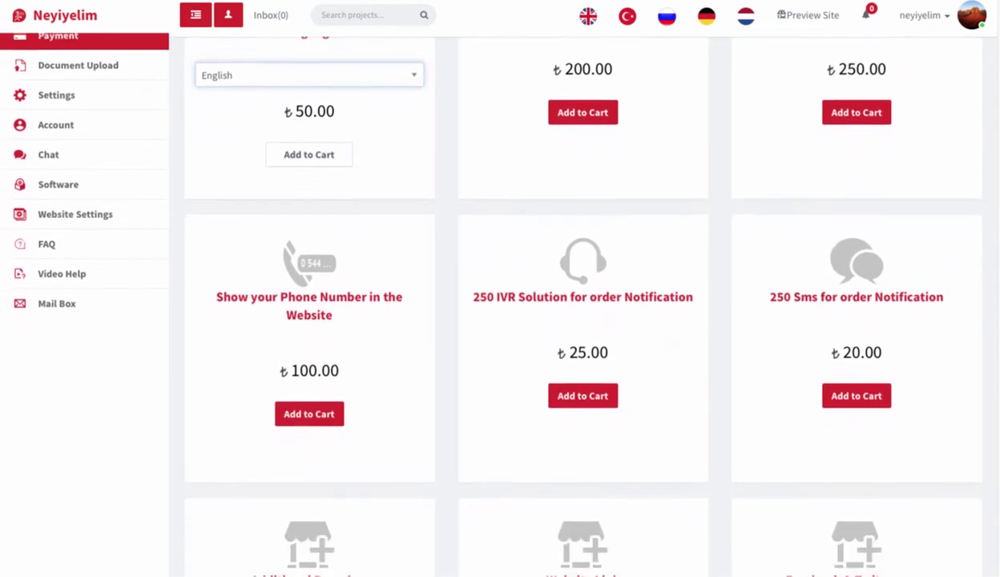
scroll(481, 301, down, 2)
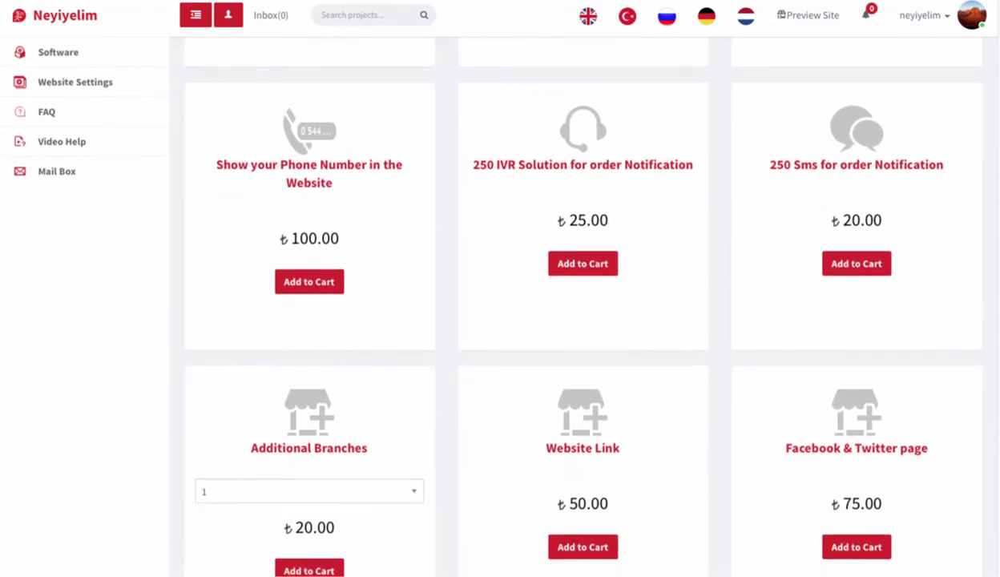
scroll(998, 337, down, 3)
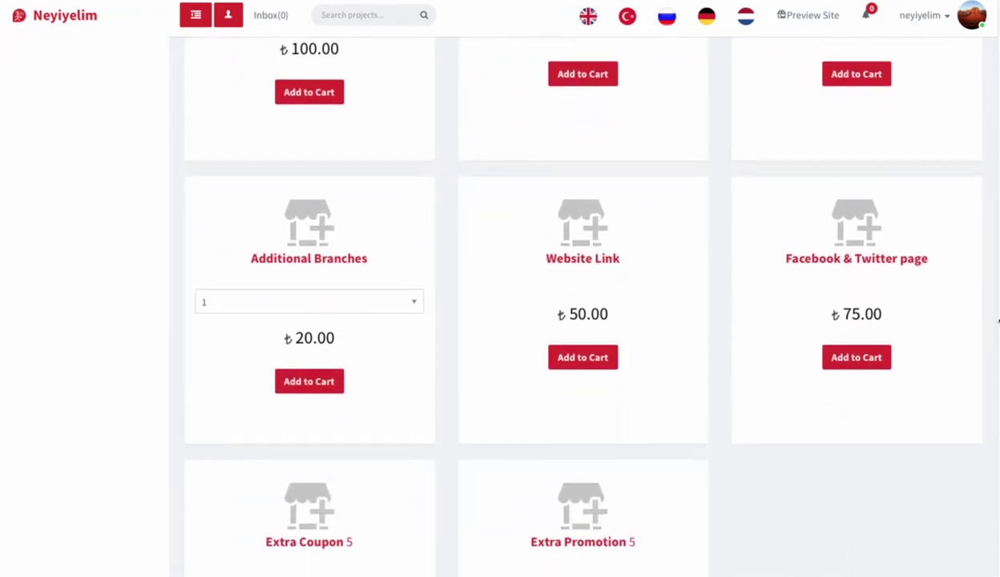
scroll(998, 338, down, 2)
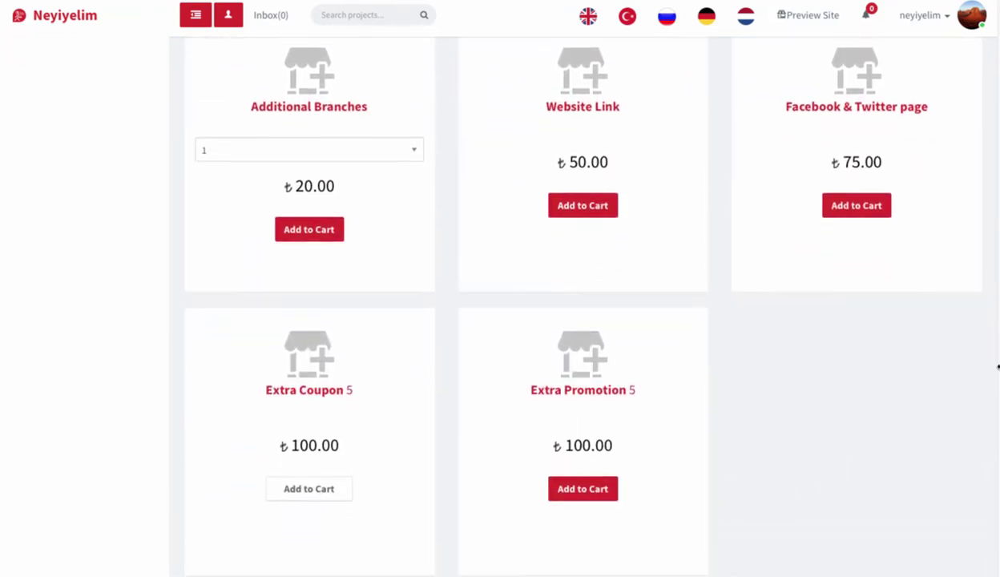
scroll(999, 380, down, 2)
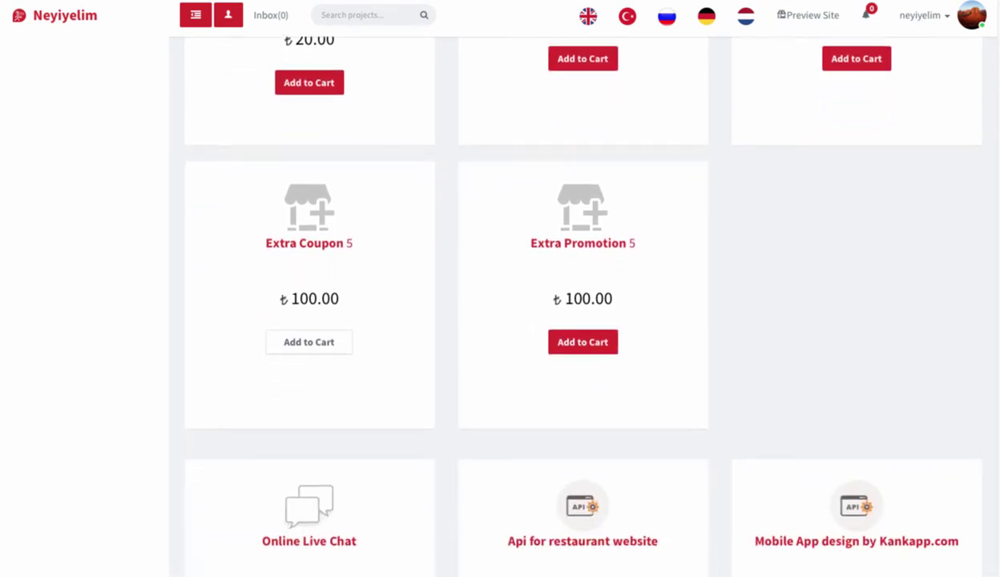
scroll(999, 380, down, 3)
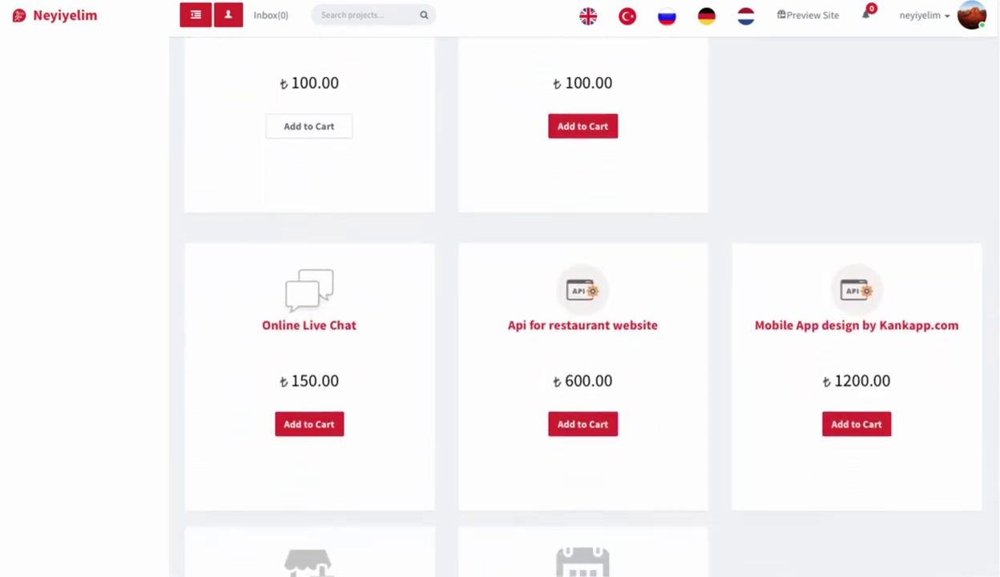
scroll(998, 380, down, 1)
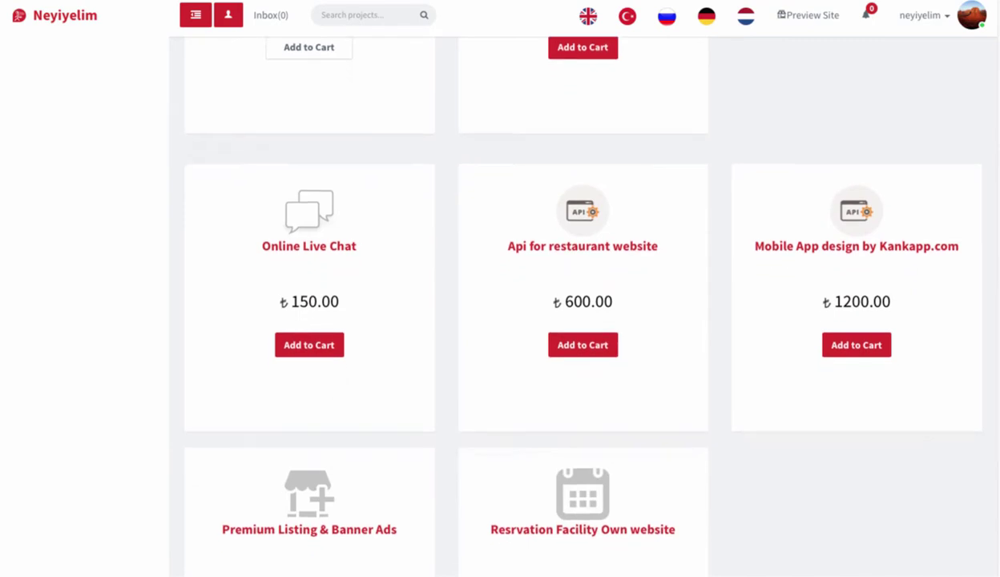
scroll(998, 380, down, 1)
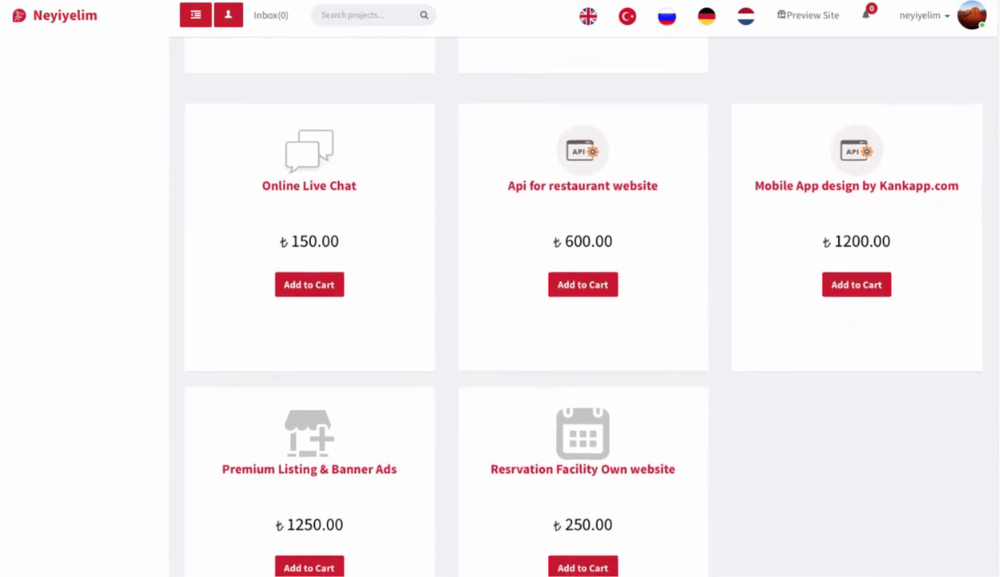
scroll(999, 380, down, 1)
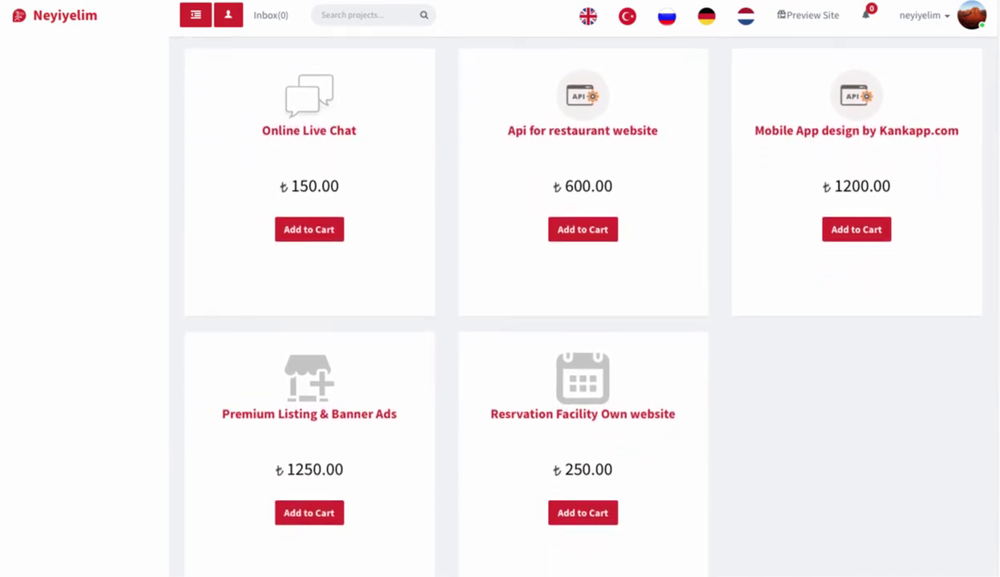
scroll(998, 379, down, 1)
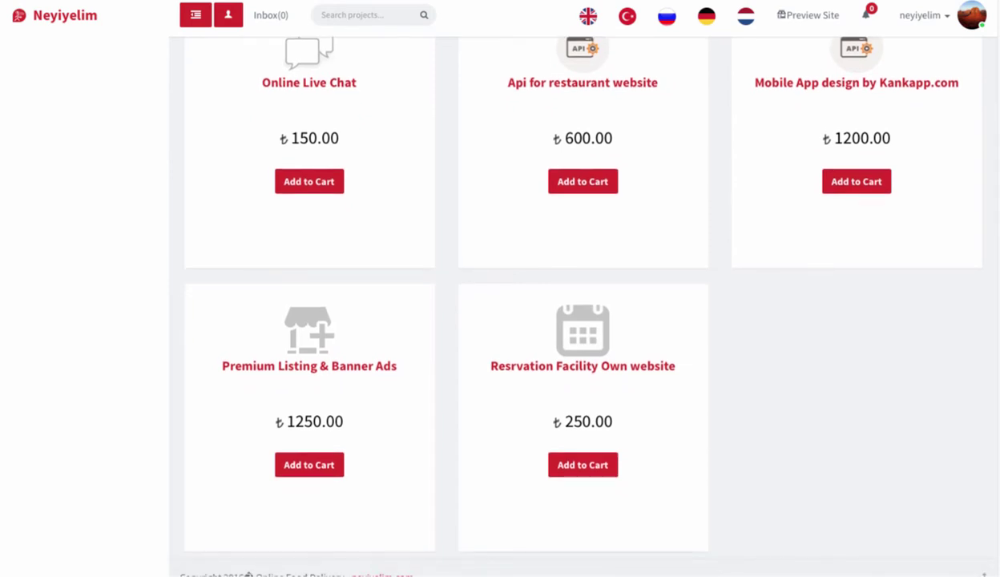
scroll(998, 380, up, 3)
scroll(978, 351, up, 6)
scroll(978, 351, up, 8)
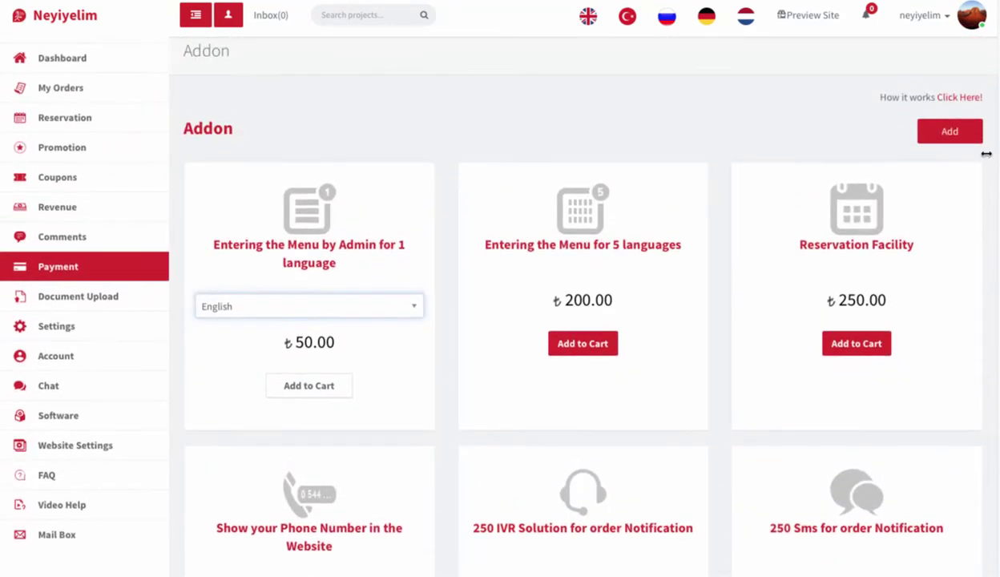
scroll(985, 154, down, 3)
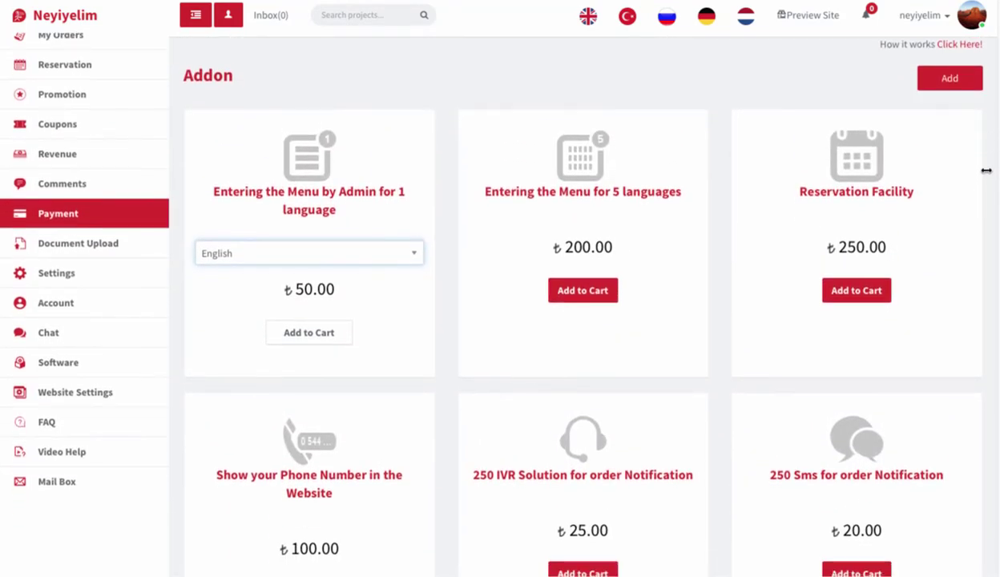
scroll(985, 198, down, 1)
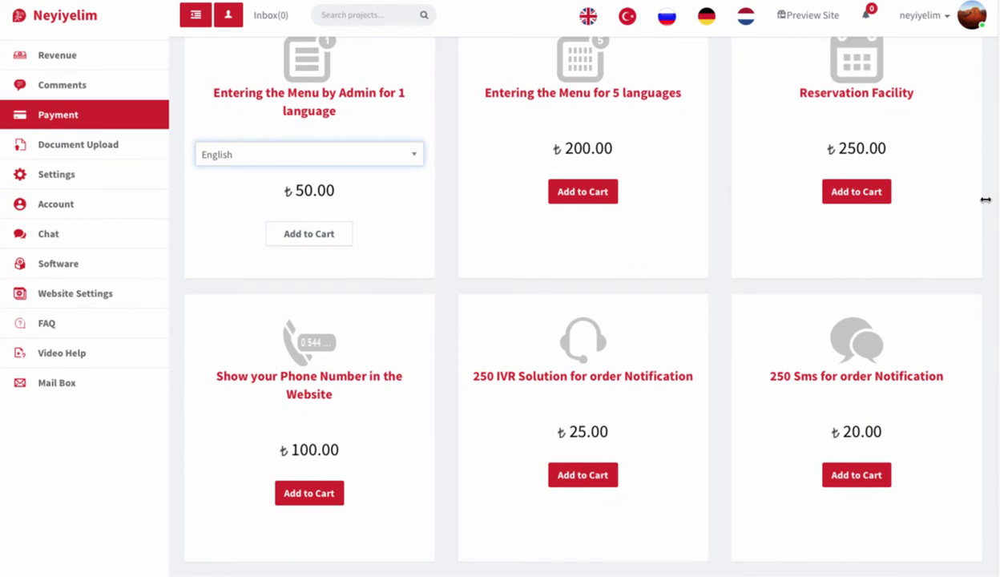
scroll(985, 200, down, 1)
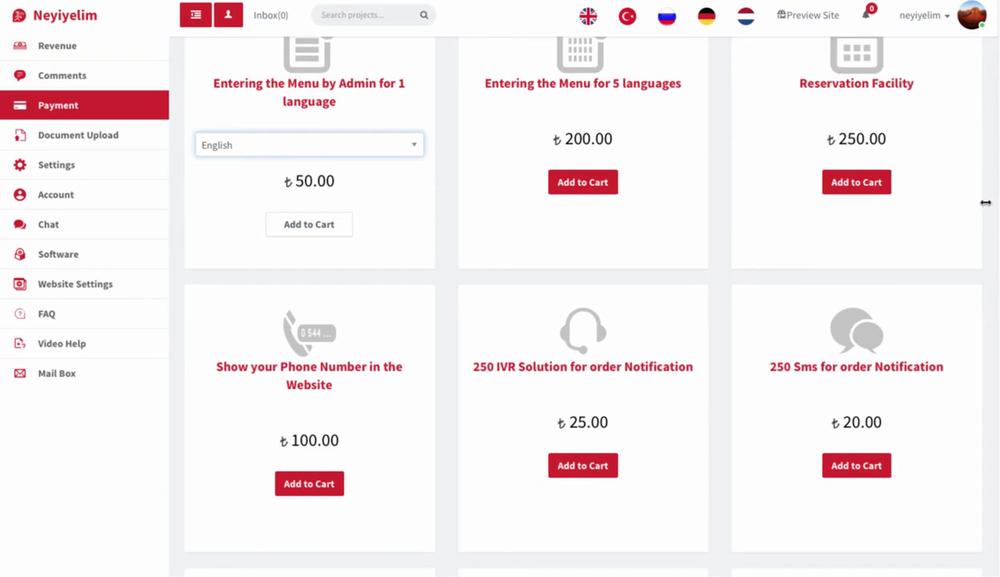
scroll(985, 203, down, 2)
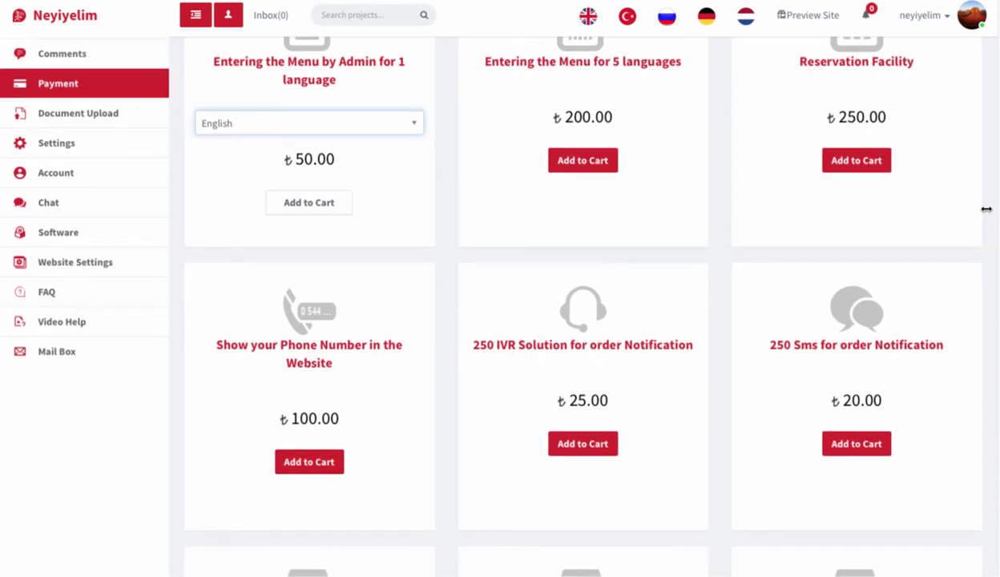
scroll(986, 210, down, 1)
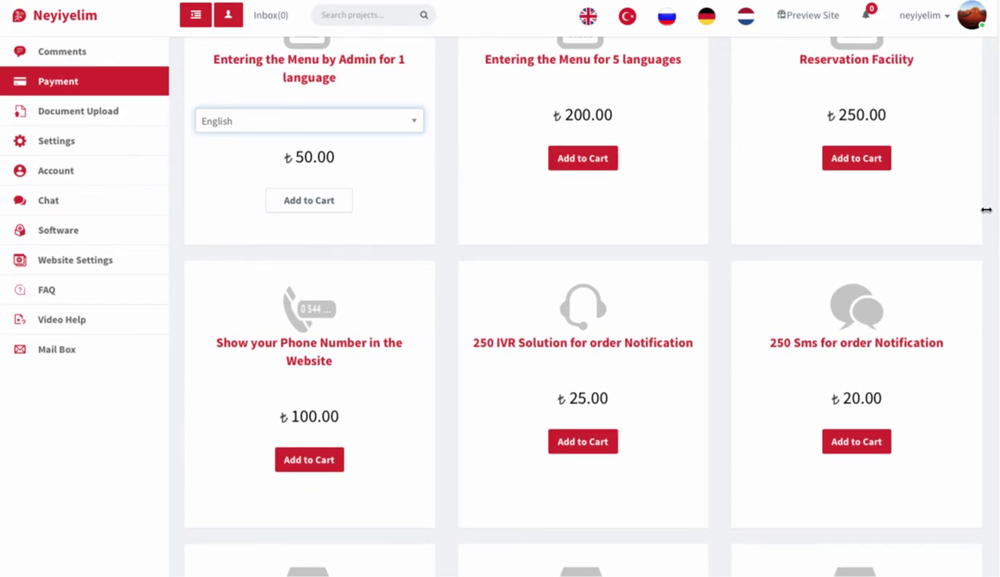
scroll(987, 209, down, 4)
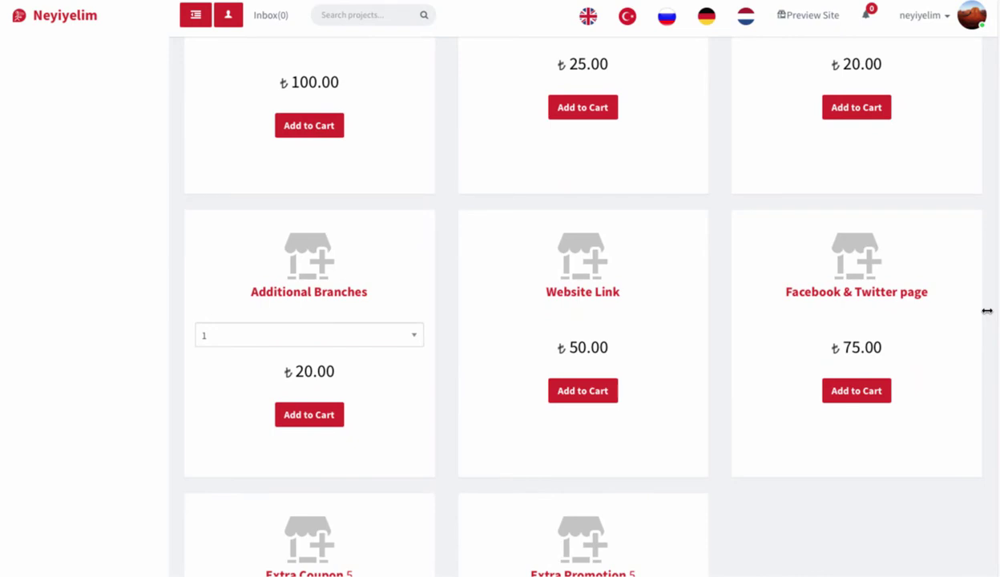
scroll(986, 314, down, 1)
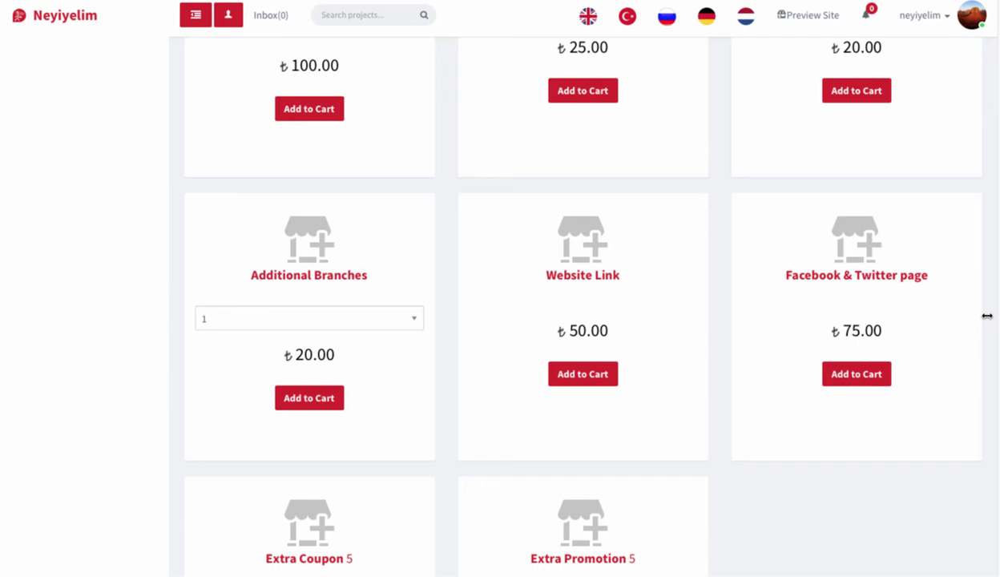
scroll(987, 315, down, 2)
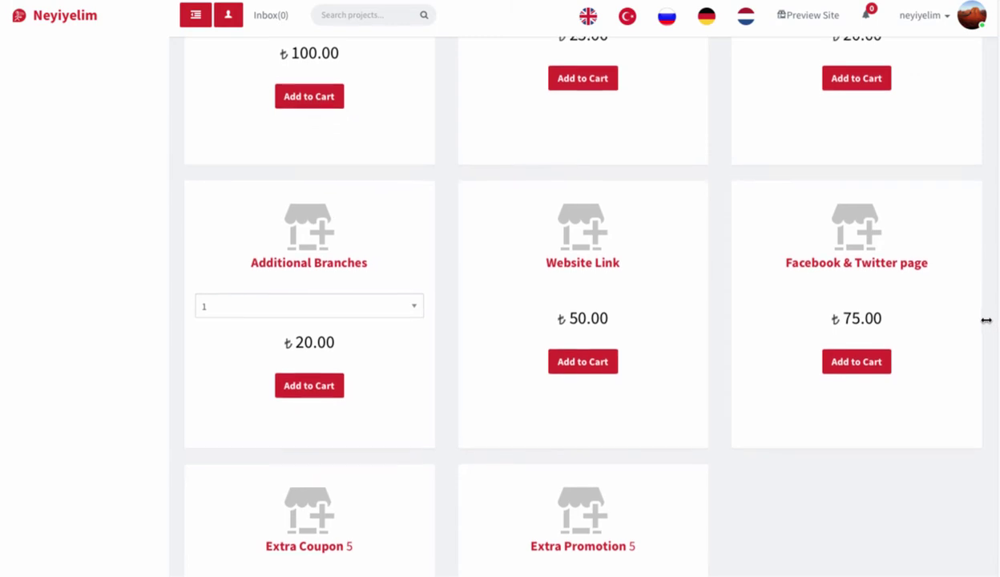
scroll(987, 340, down, 1)
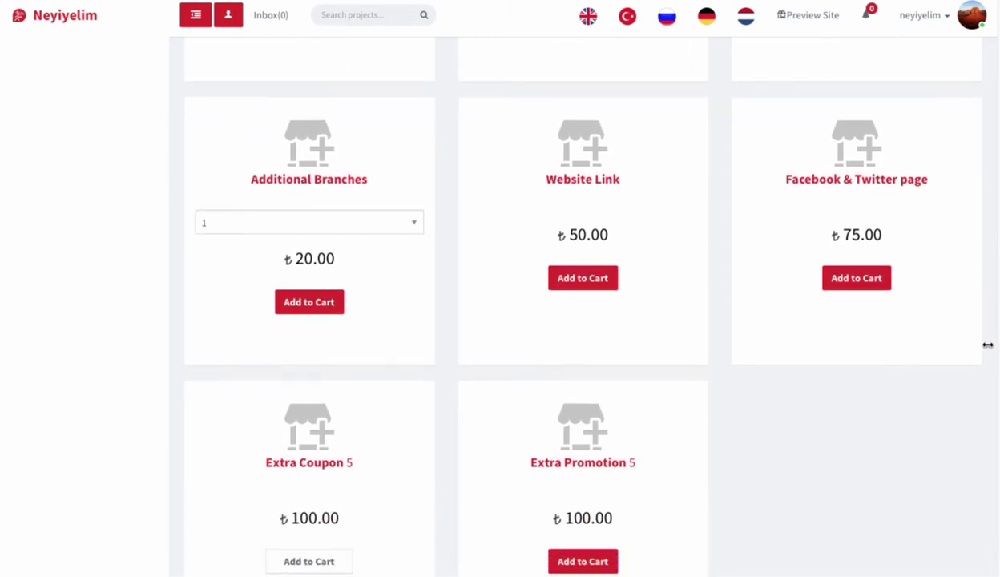
scroll(987, 350, down, 1)
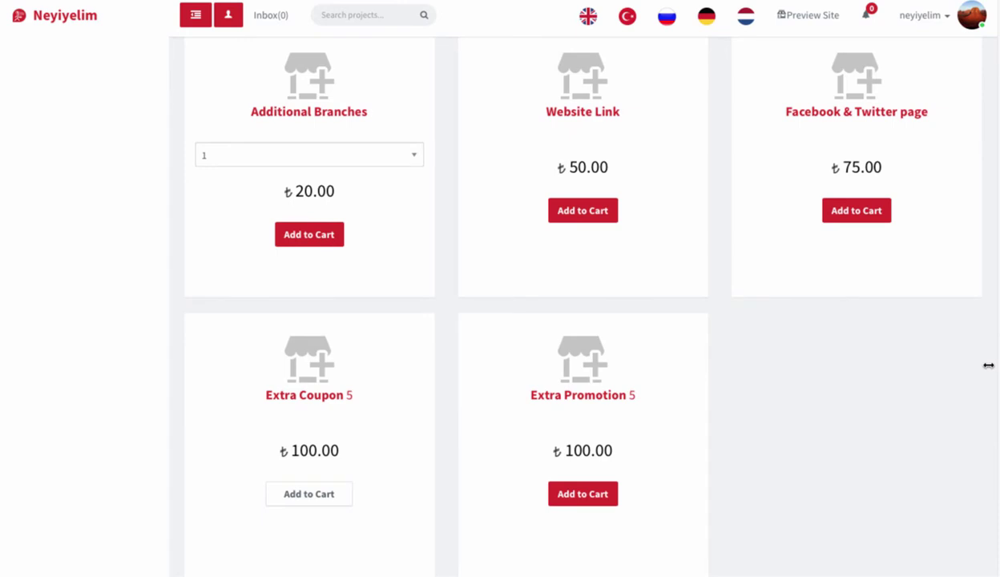
scroll(988, 365, down, 8)
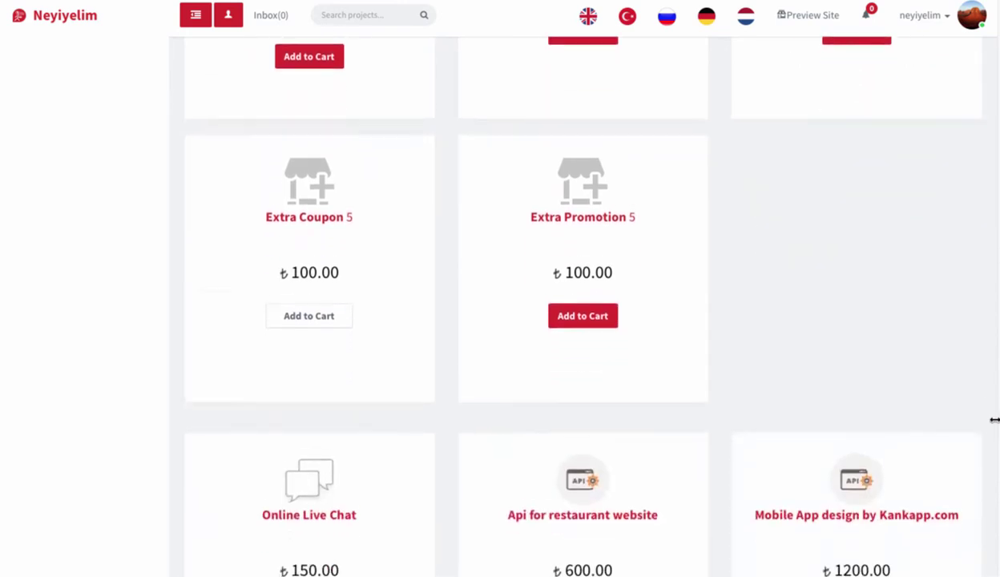
scroll(994, 481, down, 3)
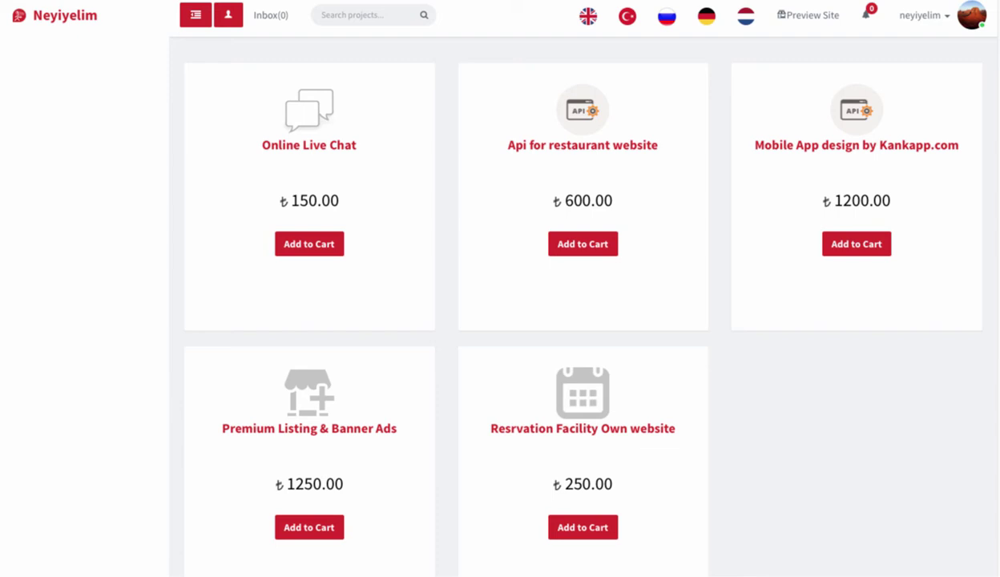
scroll(583, 305, up, 15)
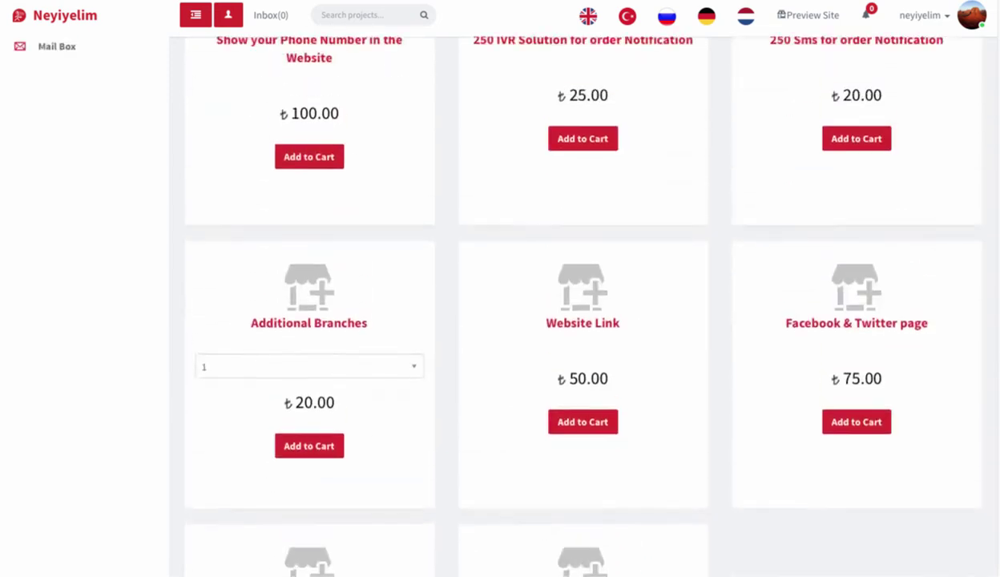
scroll(984, 45, up, 3)
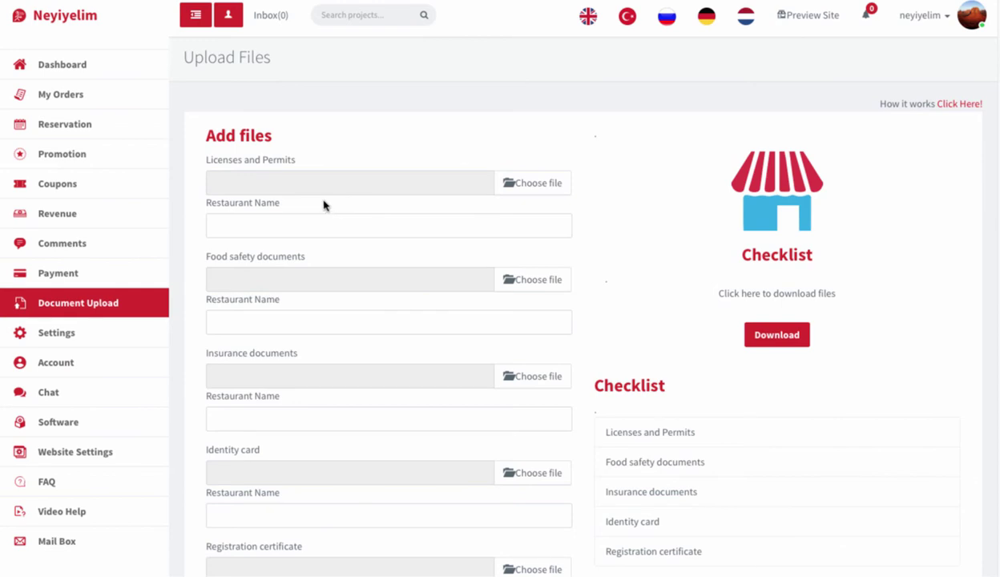
Open the Chat page, which offers operator and setup admin logins but requires purchase from extras
click(54, 397)
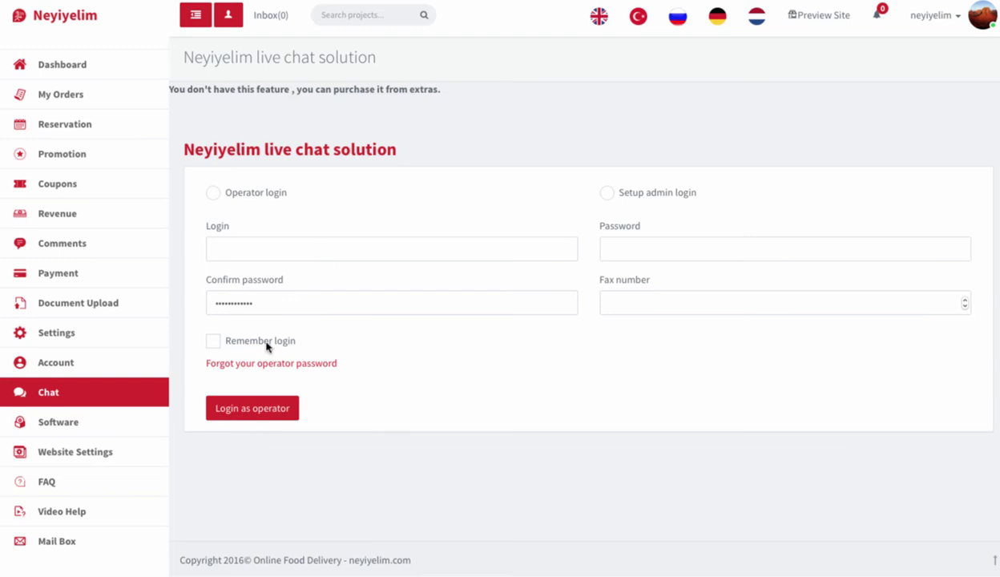
Review Website Settings colours, closing the header background colour picker unchanged, then open Settings
click(75, 452)
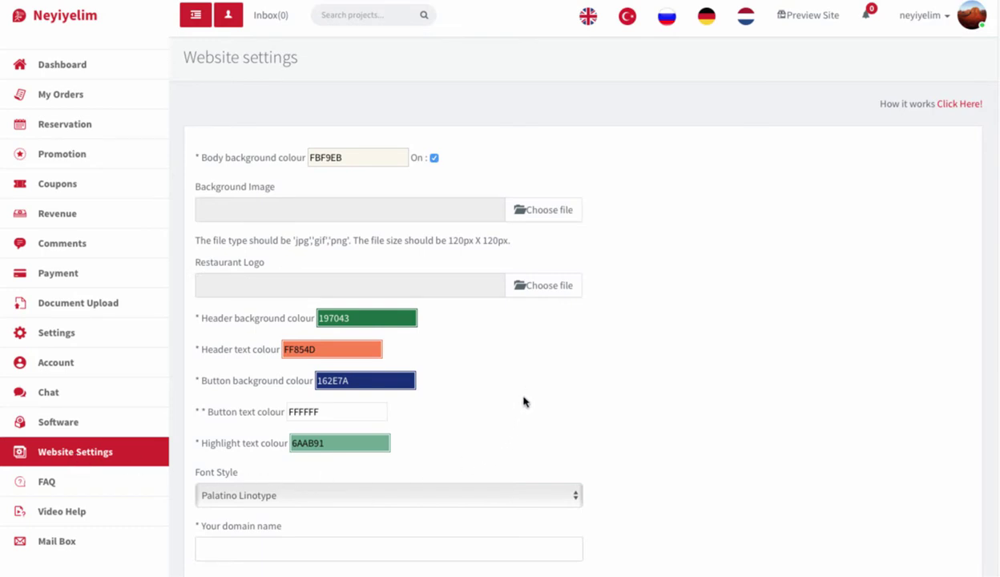
scroll(504, 388, down, 1)
scroll(504, 389, down, 1)
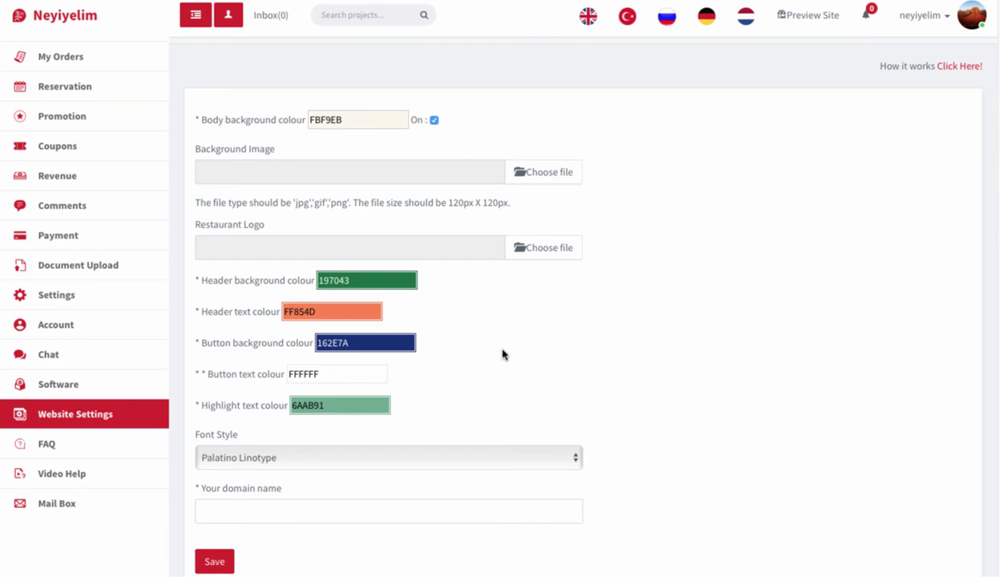
click(350, 279)
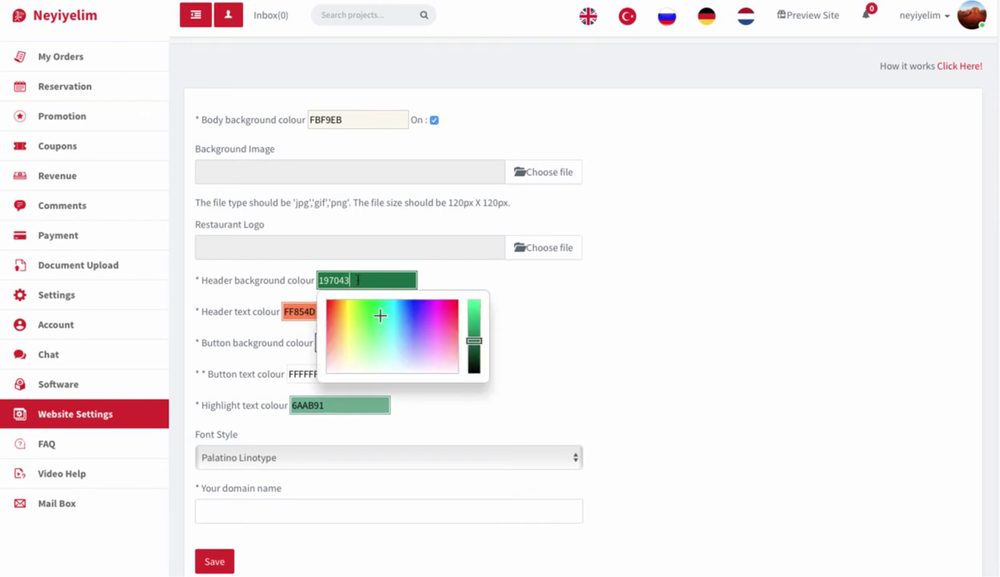
click(504, 290)
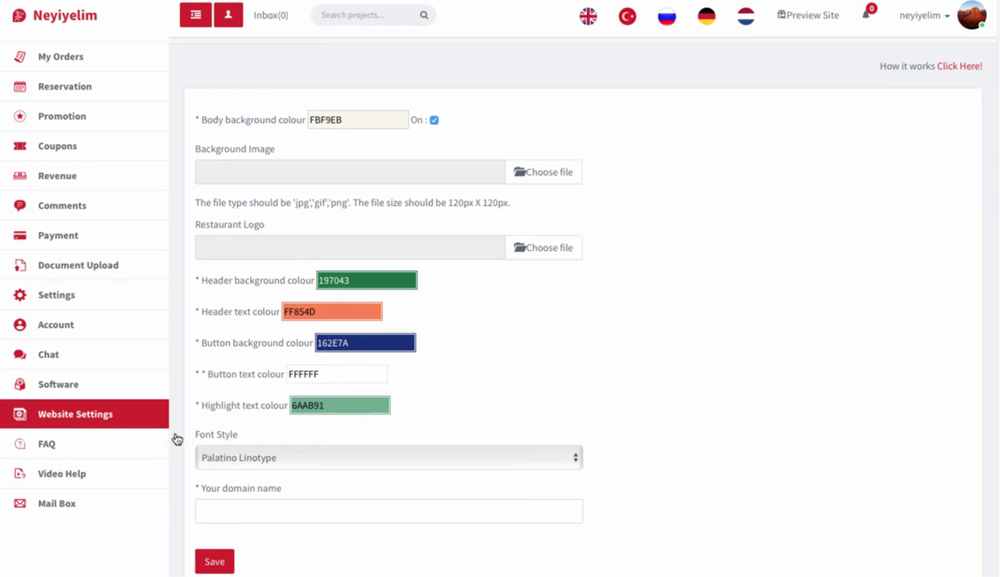
click(56, 297)
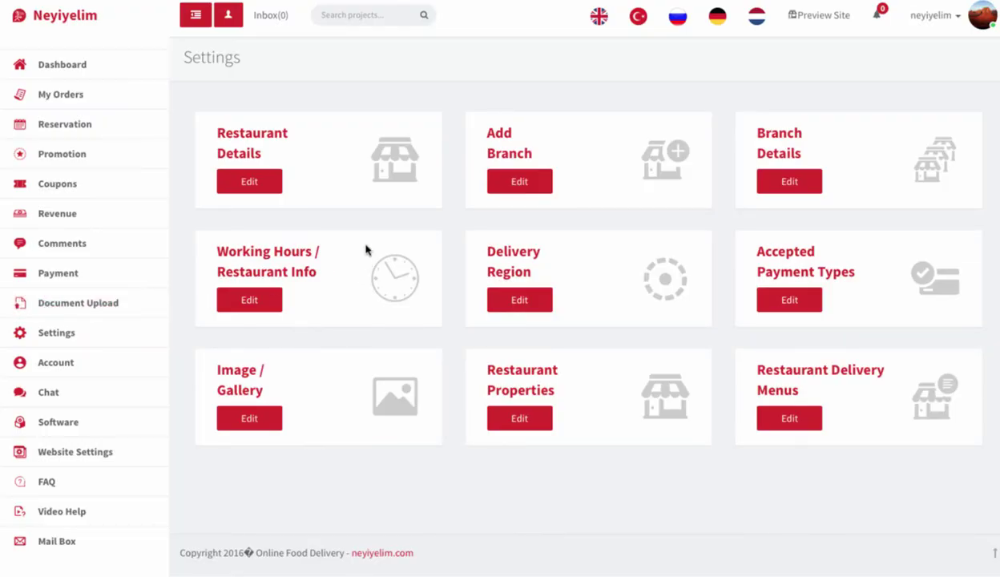
Open the Restaurant Details editor and go back to the Settings overview
click(258, 185)
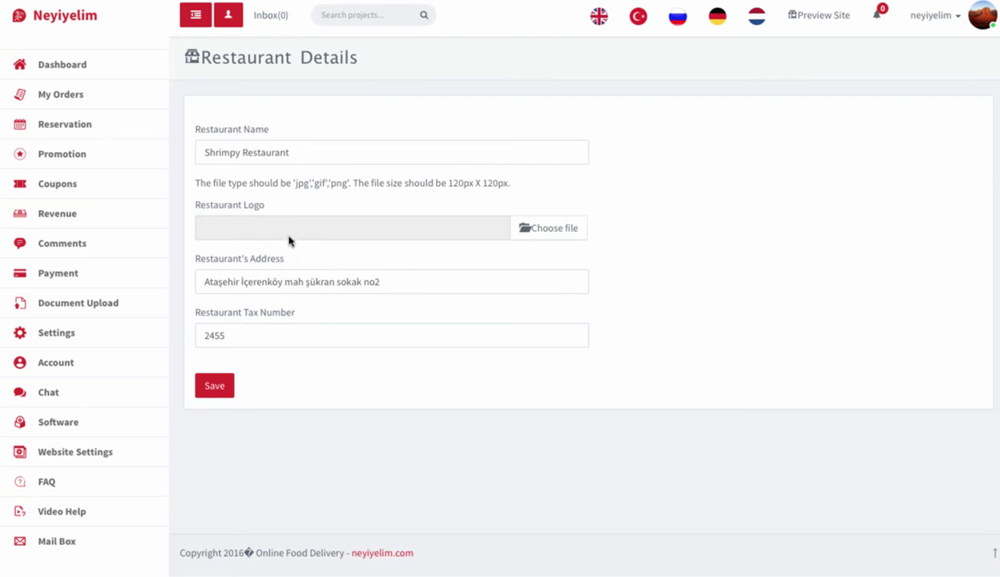
right_click(407, 107)
click(423, 112)
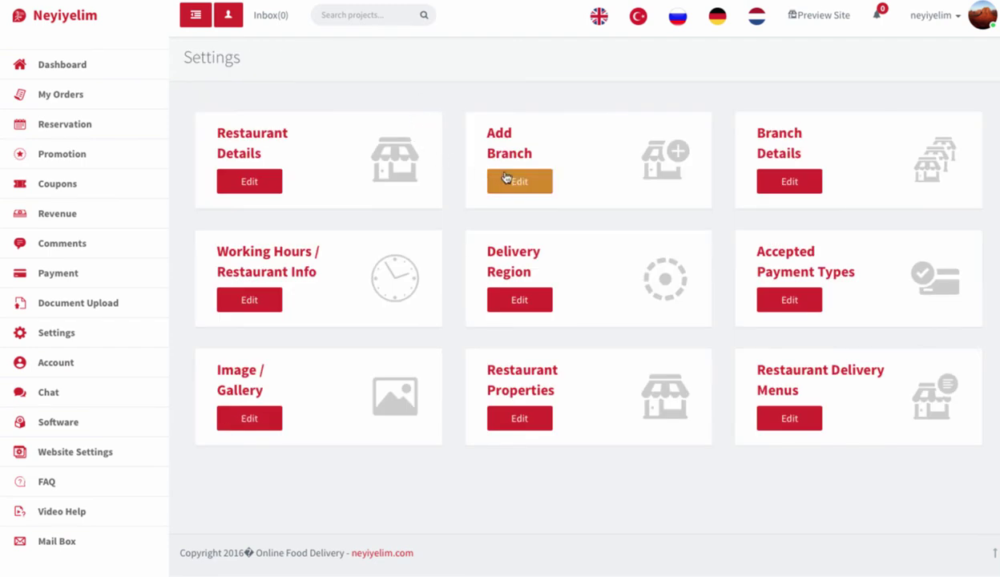
Review the Edit Branch Details form without changes, then go back with Geri to Settings
click(775, 173)
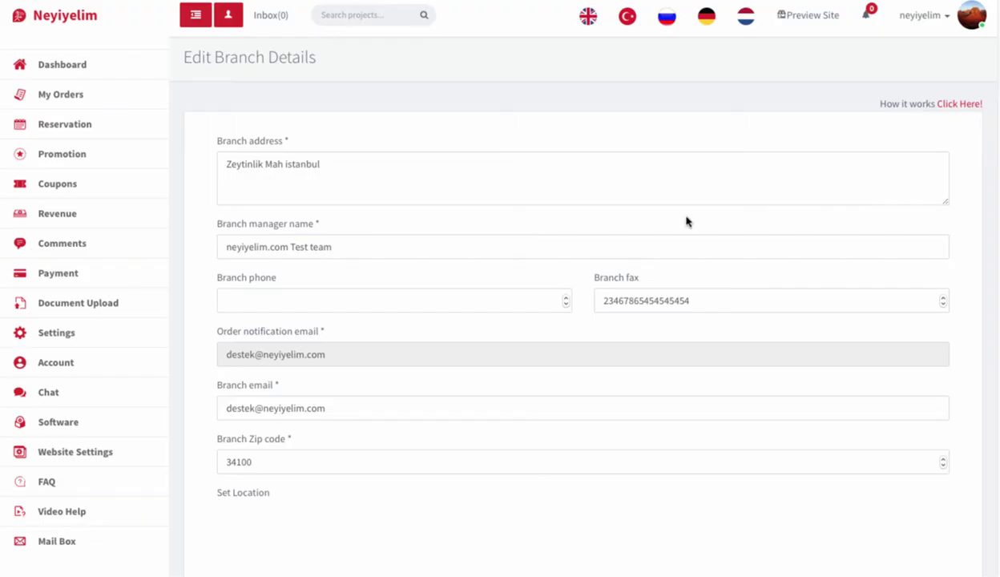
scroll(446, 225, down, 2)
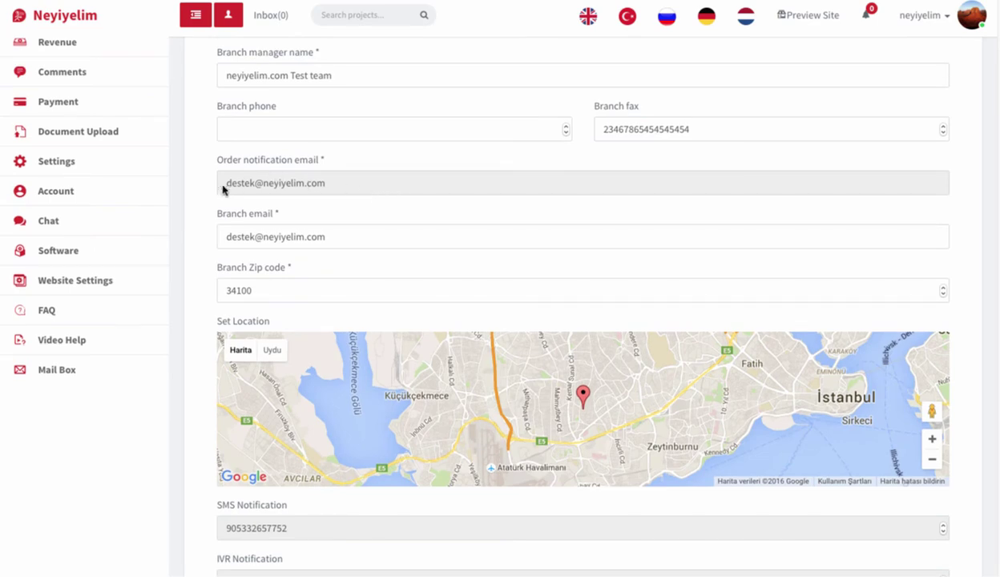
scroll(216, 187, down, 2)
scroll(197, 188, down, 3)
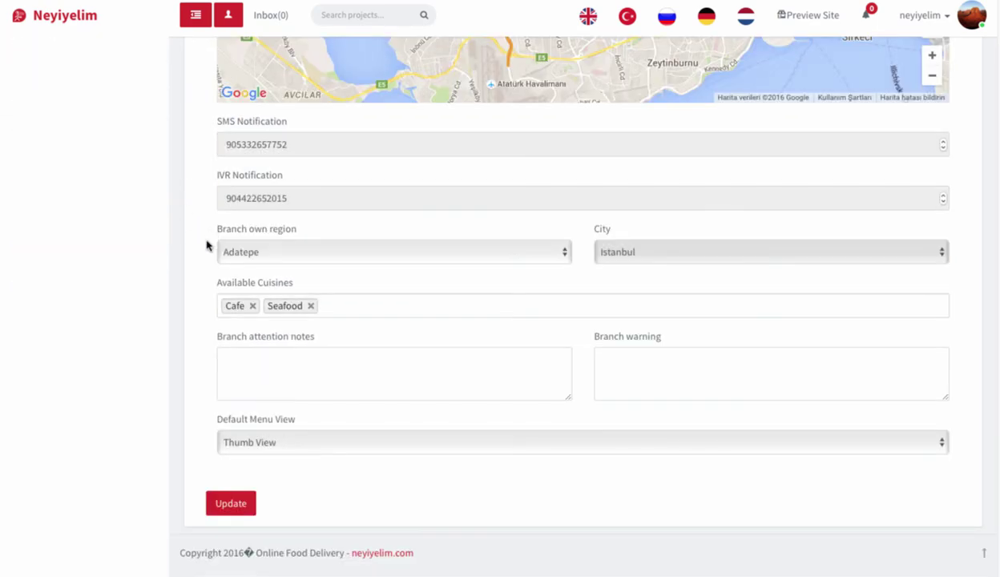
scroll(201, 305, up, 7)
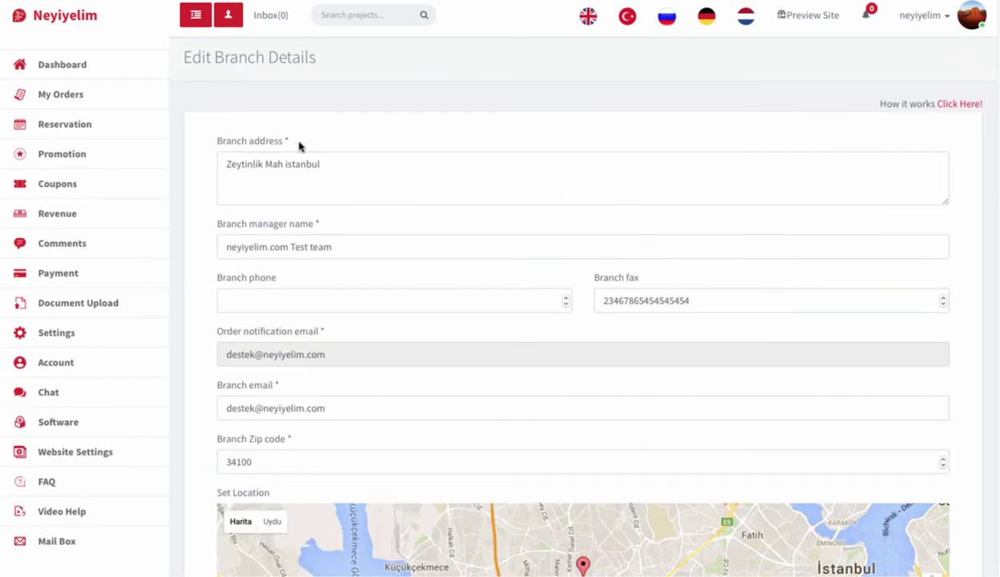
right_click(373, 88)
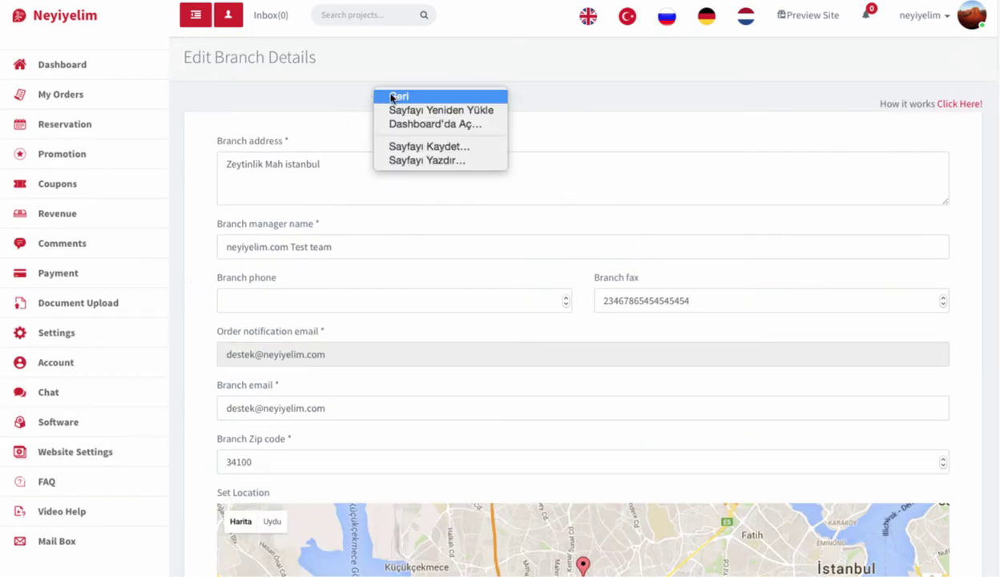
click(335, 88)
scroll(418, 162, down, 7)
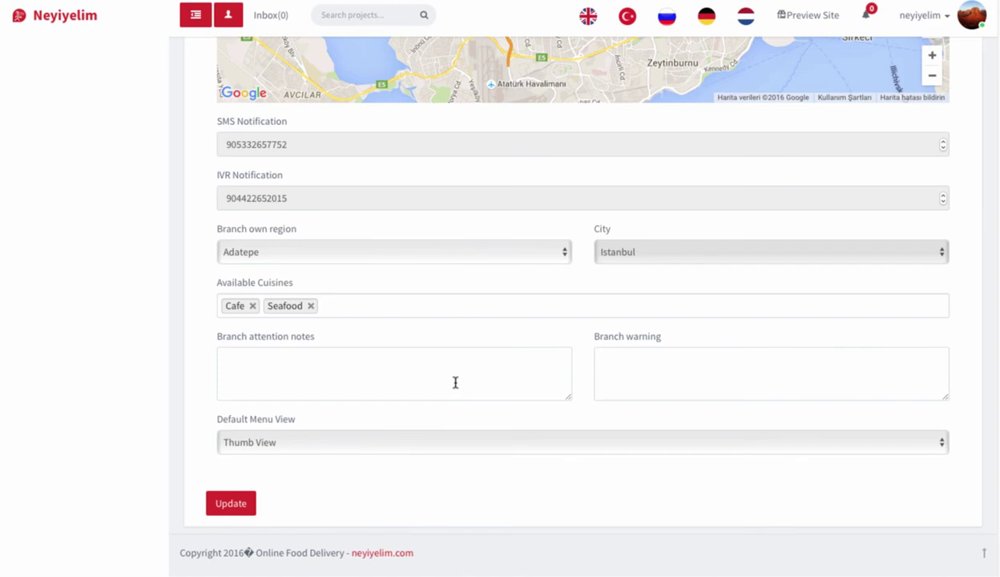
scroll(447, 375, up, 3)
scroll(369, 246, up, 4)
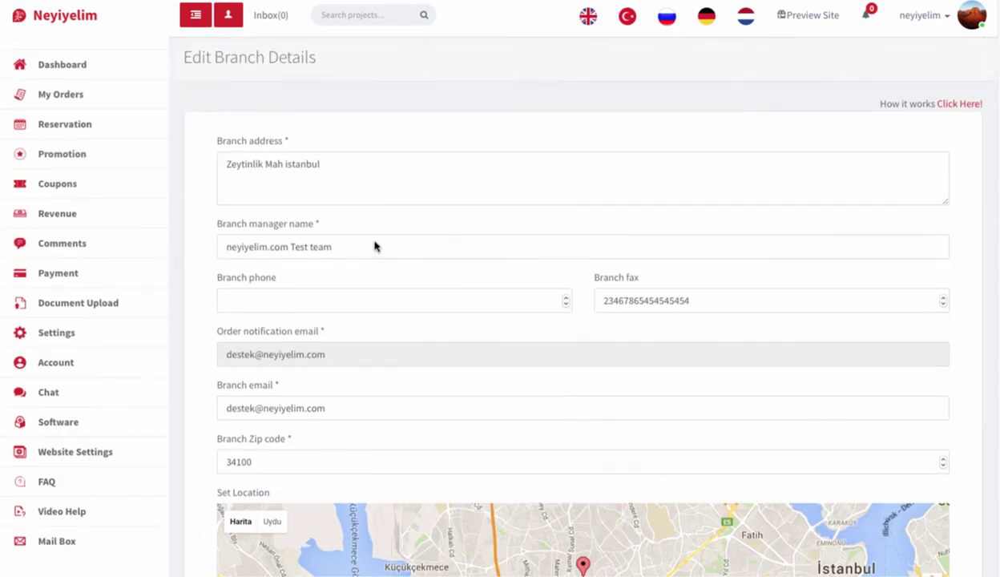
right_click(412, 129)
click(447, 131)
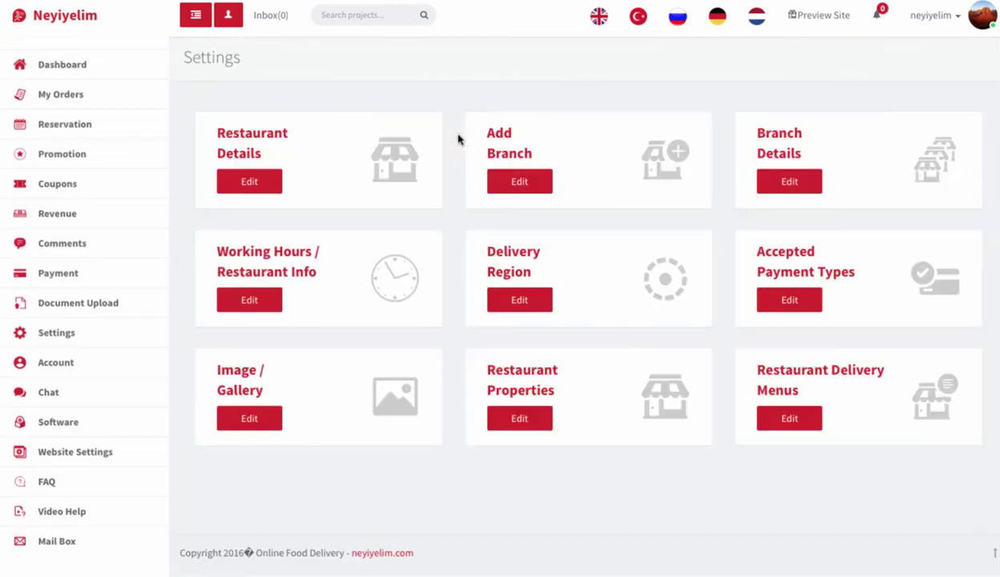
click(250, 299)
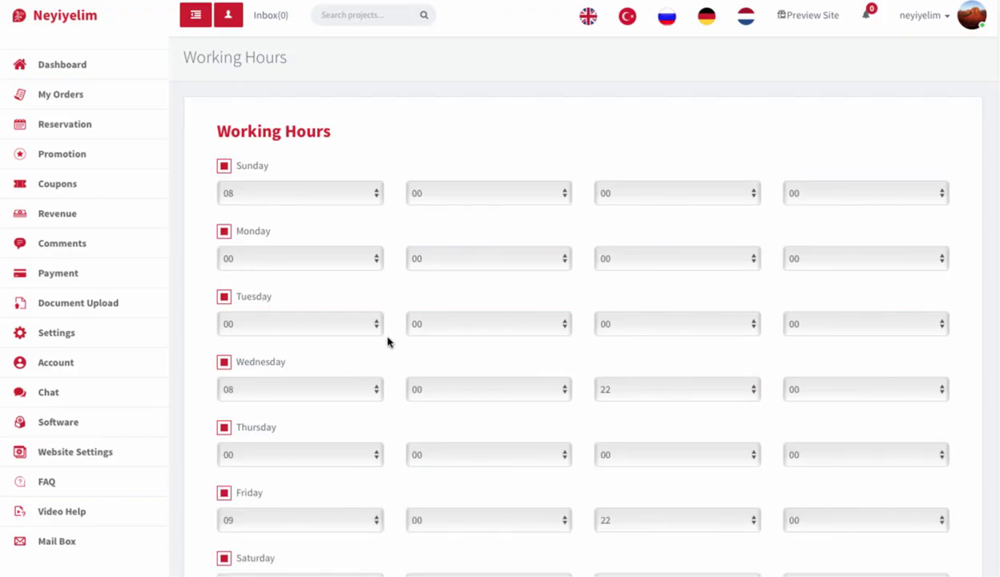
scroll(384, 338, down, 2)
scroll(384, 337, up, 2)
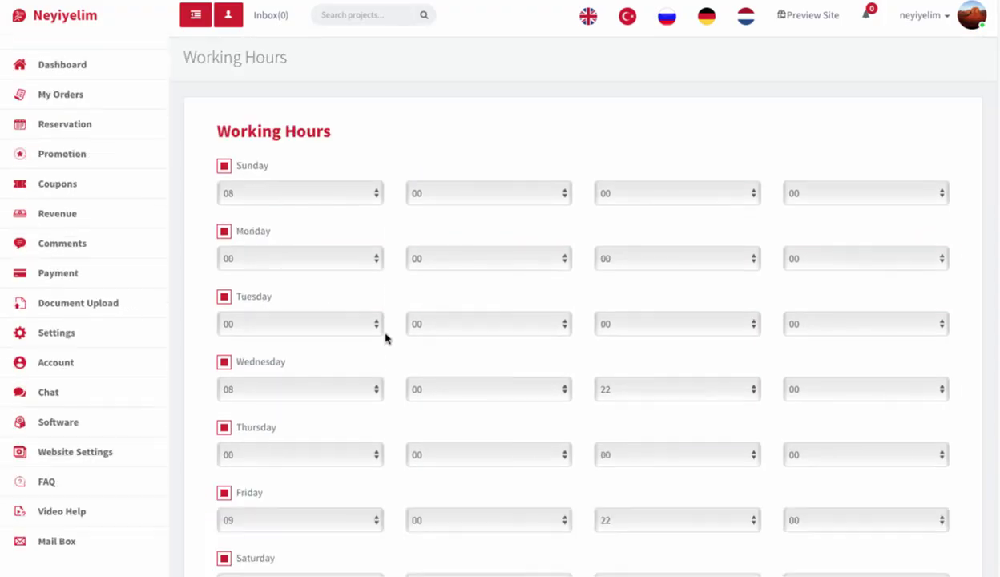
right_click(429, 134)
click(451, 137)
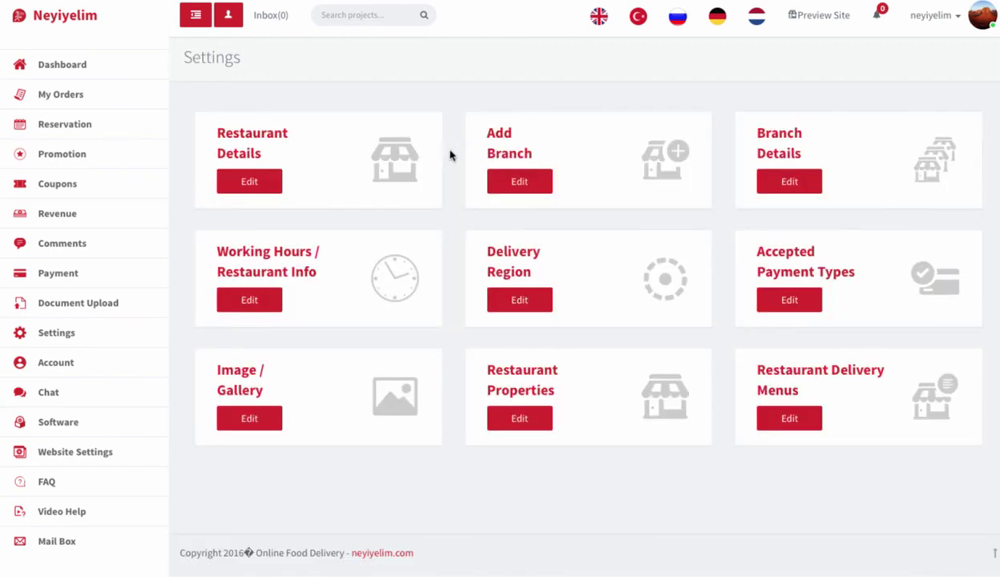
click(515, 293)
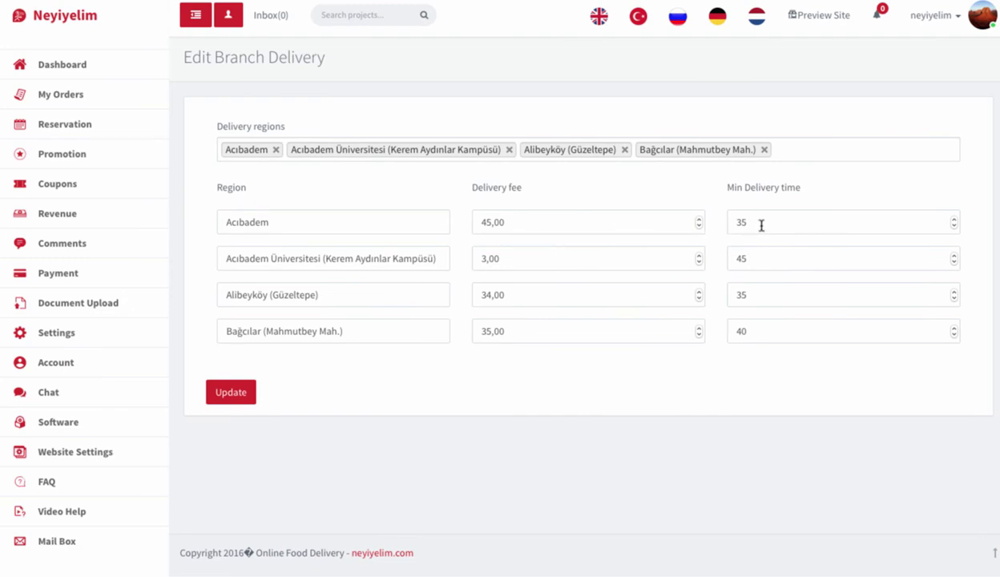
right_click(555, 106)
click(567, 109)
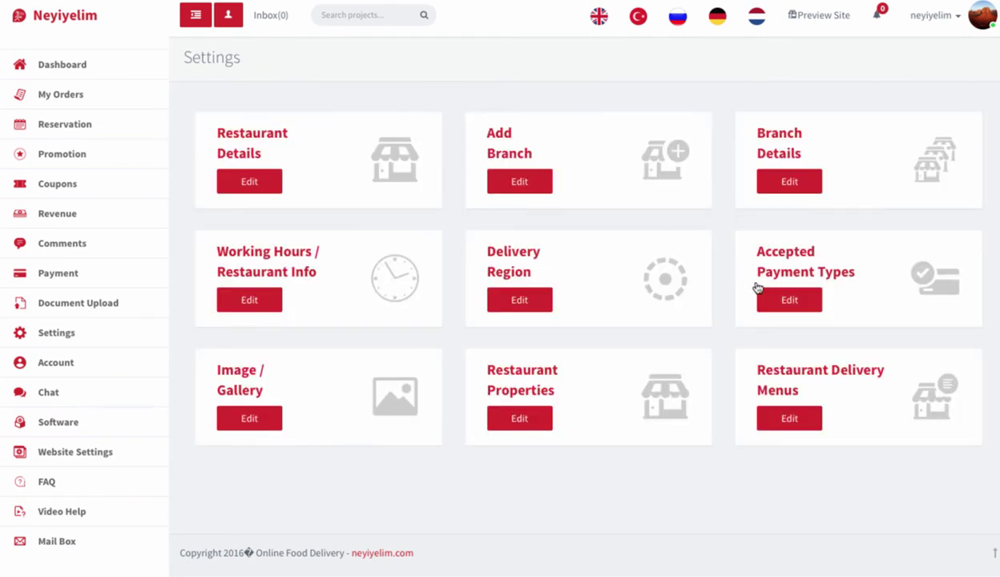
click(786, 300)
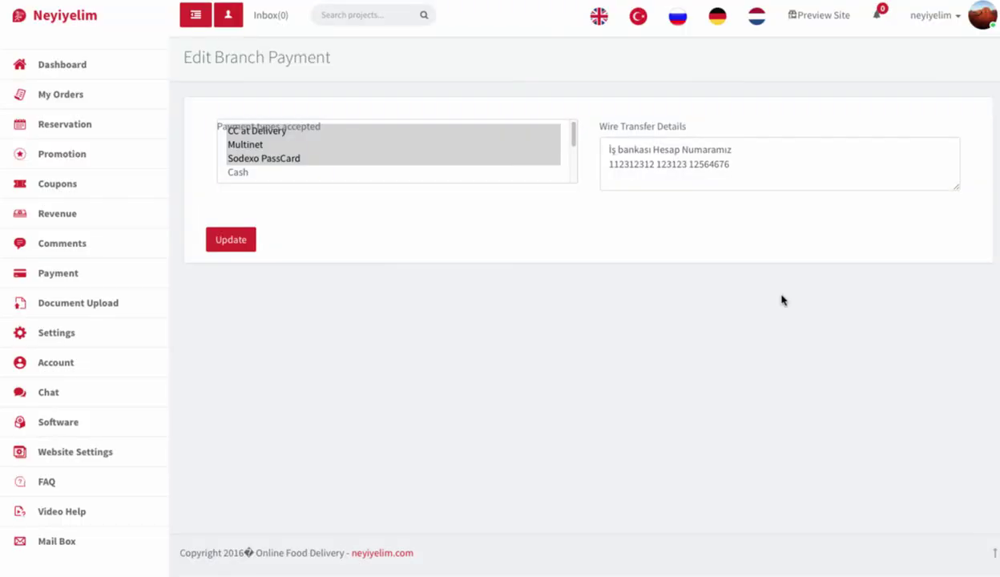
right_click(451, 91)
click(478, 93)
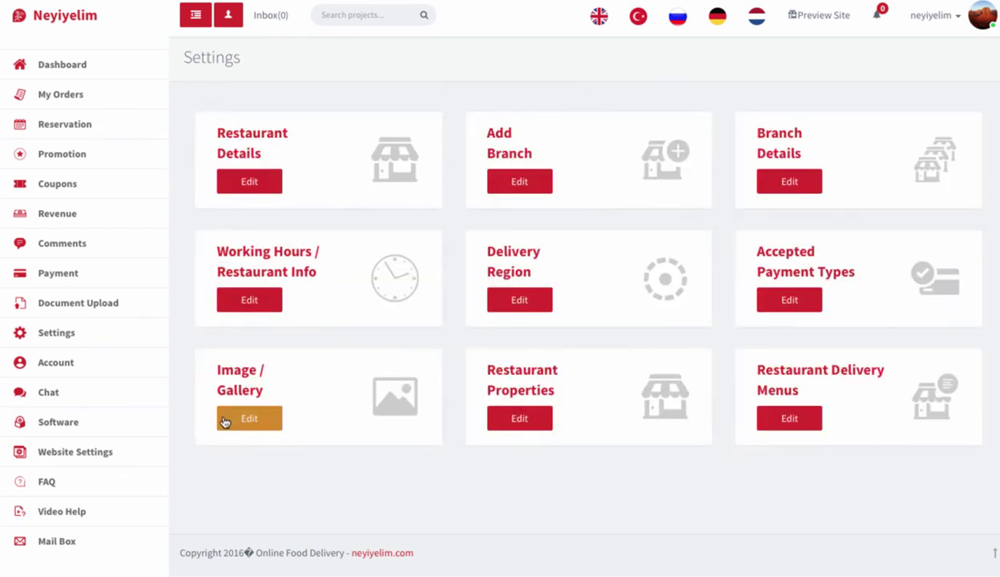
click(251, 419)
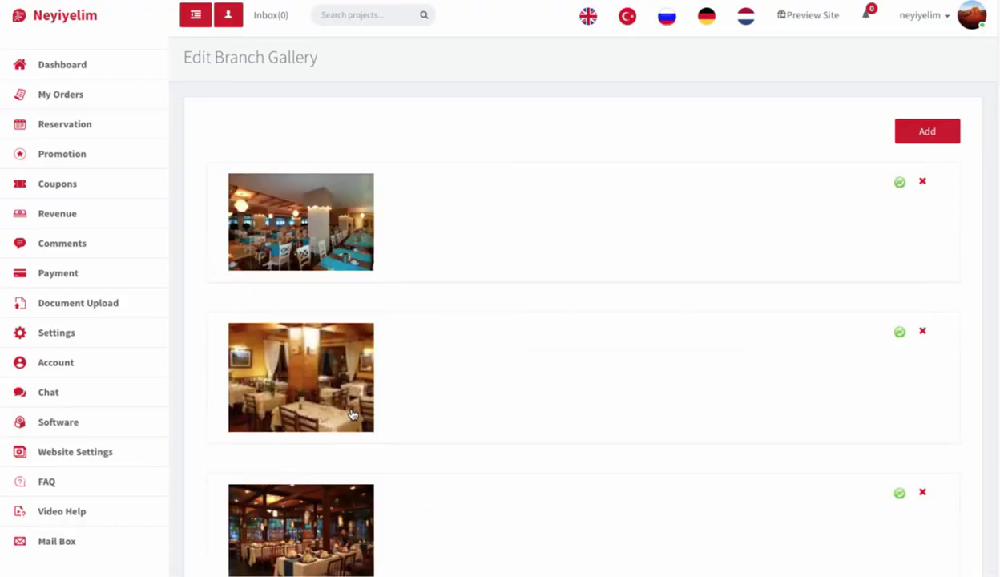
scroll(510, 349, down, 3)
scroll(510, 349, down, 3)
scroll(511, 349, up, 1)
scroll(510, 348, up, 10)
right_click(526, 238)
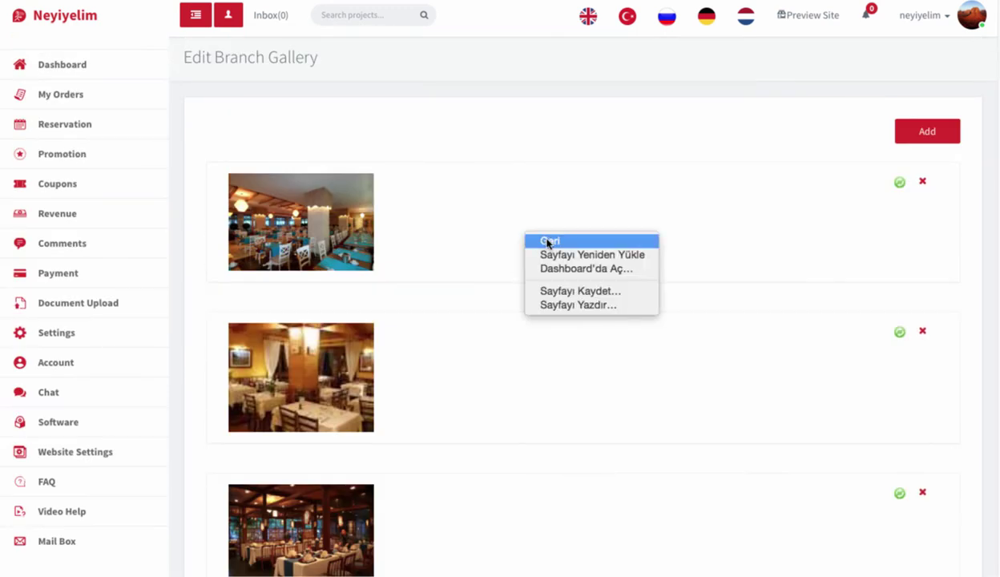
click(548, 241)
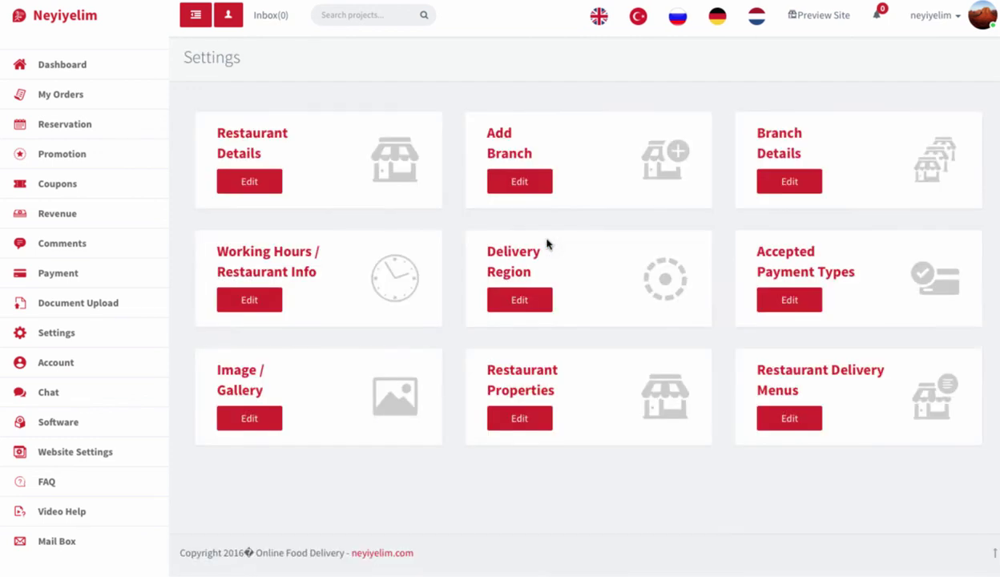
click(523, 419)
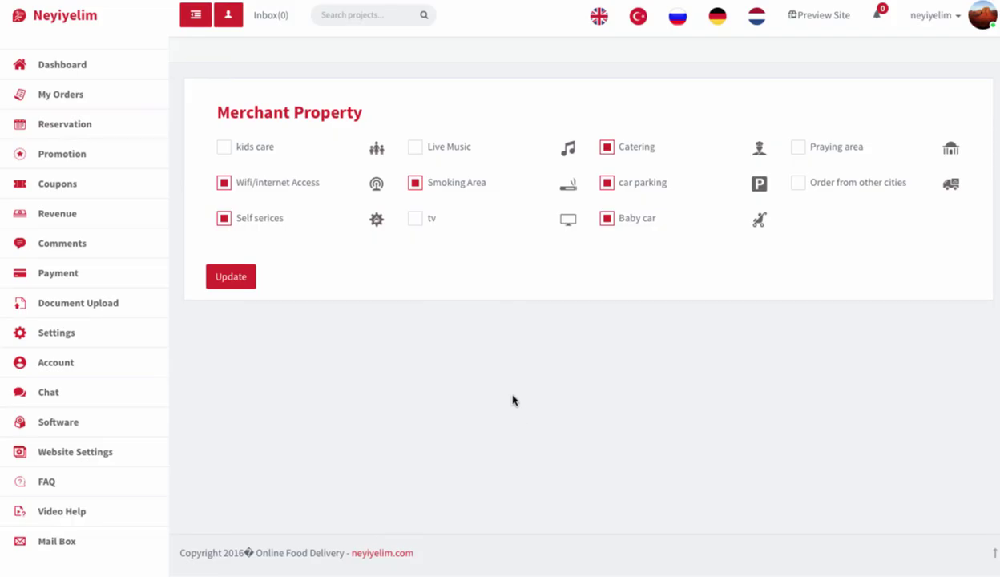
right_click(459, 307)
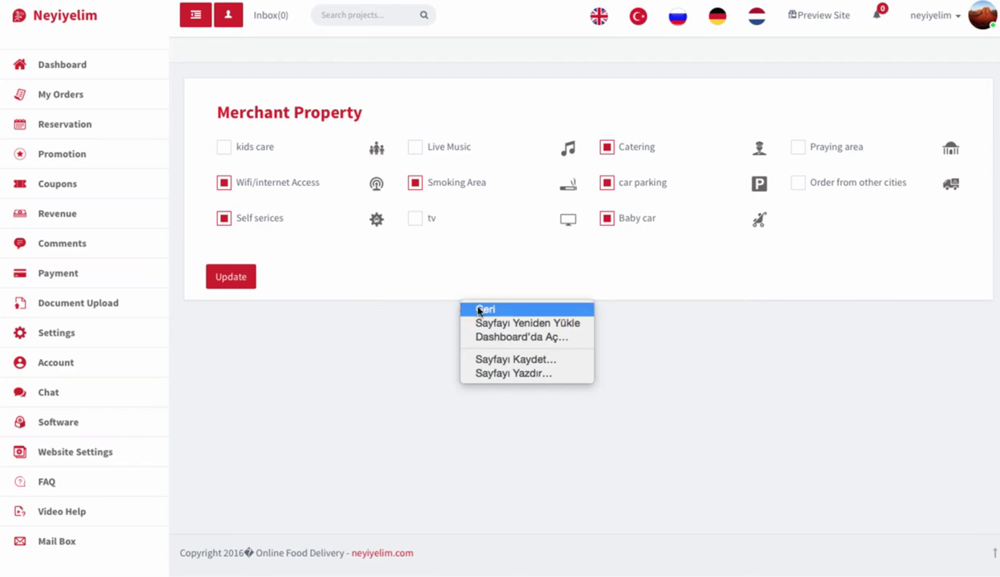
click(469, 307)
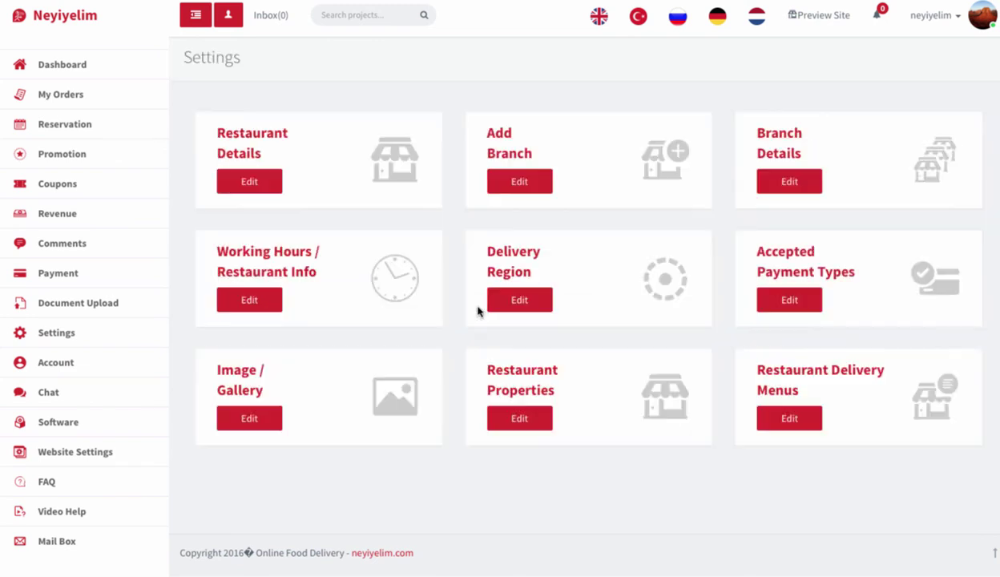
Open the restaurant delivery menus editor and view the Klasik Pizza submenu details
click(789, 420)
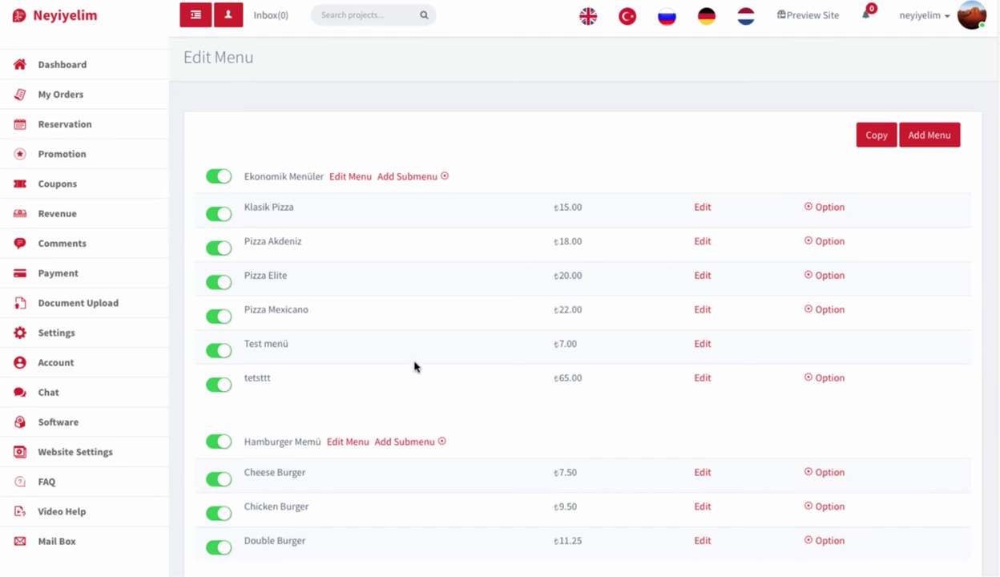
scroll(409, 361, down, 1)
scroll(409, 362, up, 1)
scroll(410, 362, down, 2)
scroll(409, 358, up, 2)
scroll(401, 358, down, 1)
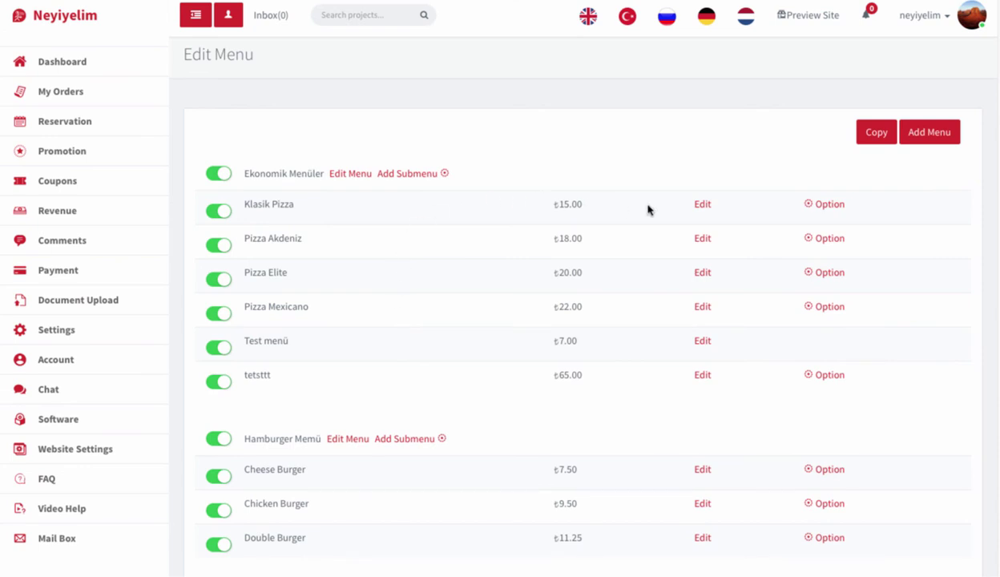
click(704, 206)
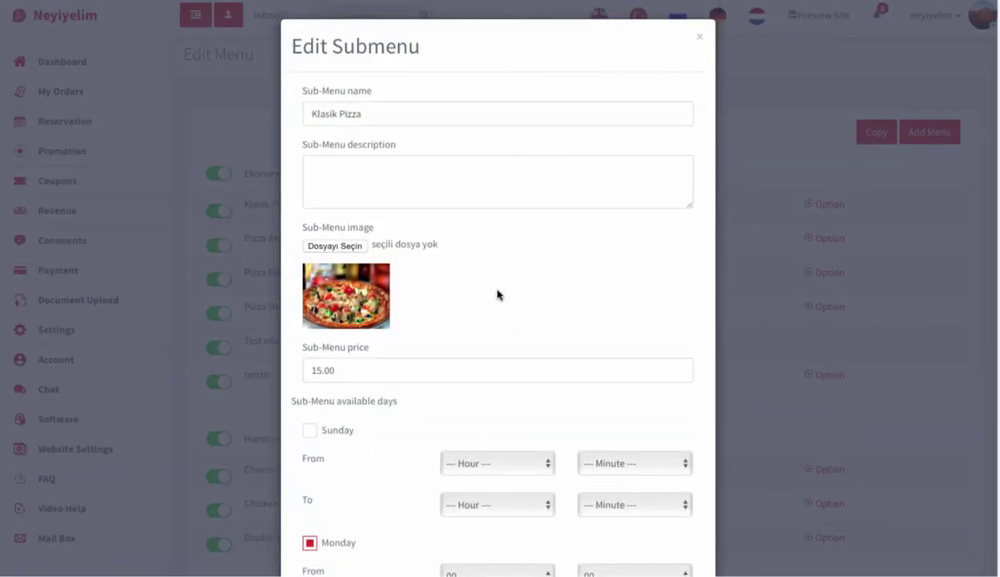
scroll(497, 294, down, 10)
scroll(407, 311, up, 10)
click(700, 39)
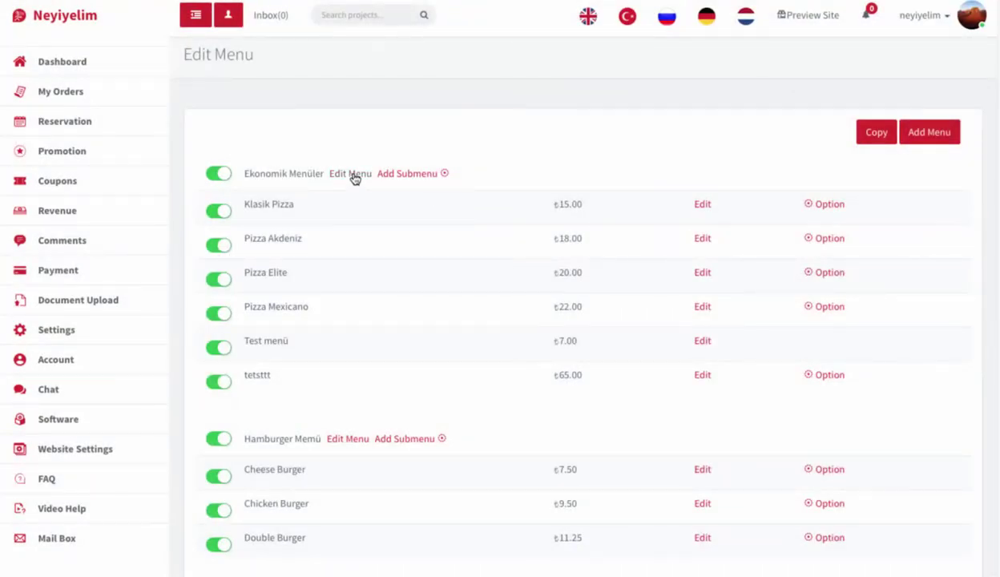
Open and close the Ekonomik Menüler Edit Menu and Add Submenu dialogs without changes
click(352, 175)
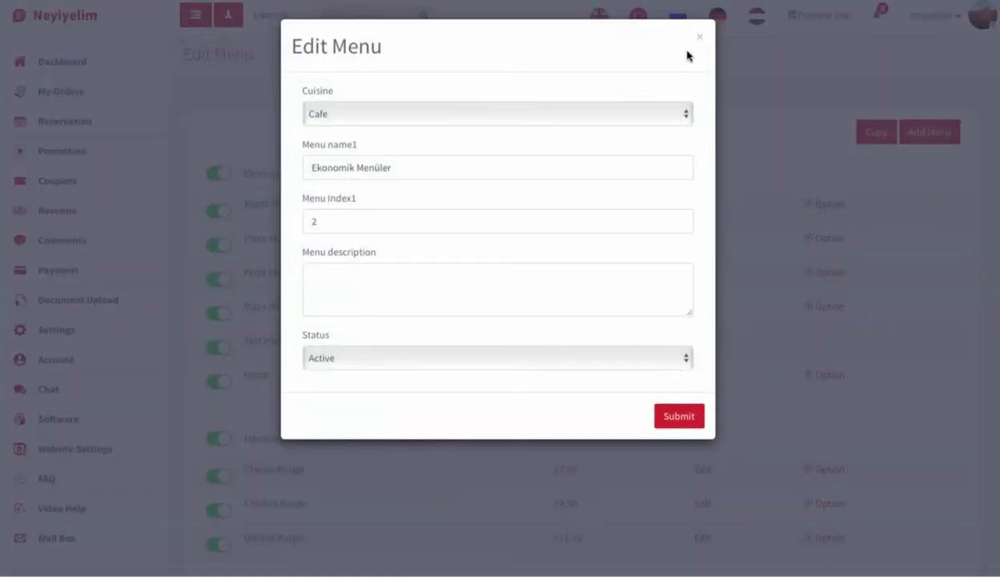
click(699, 39)
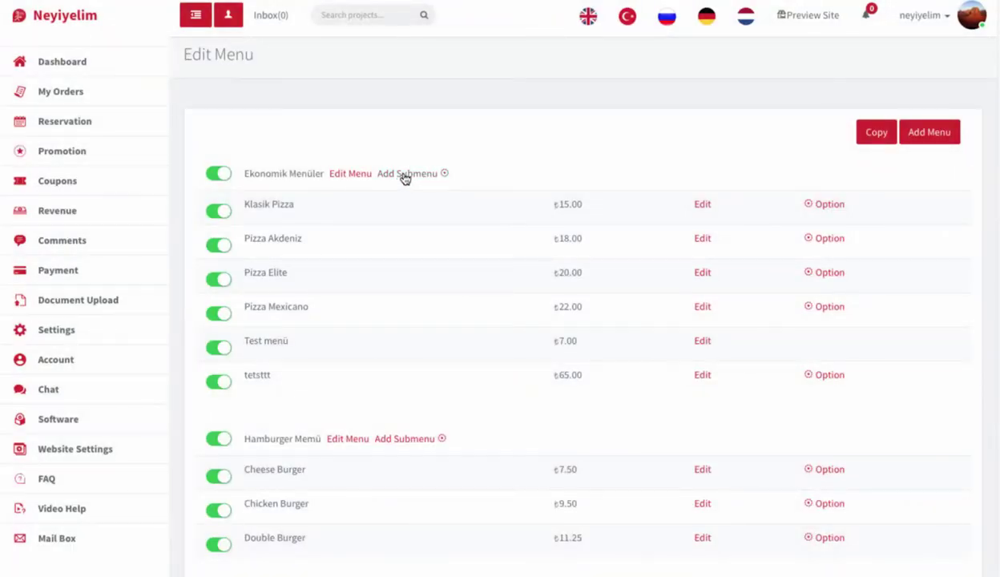
click(405, 177)
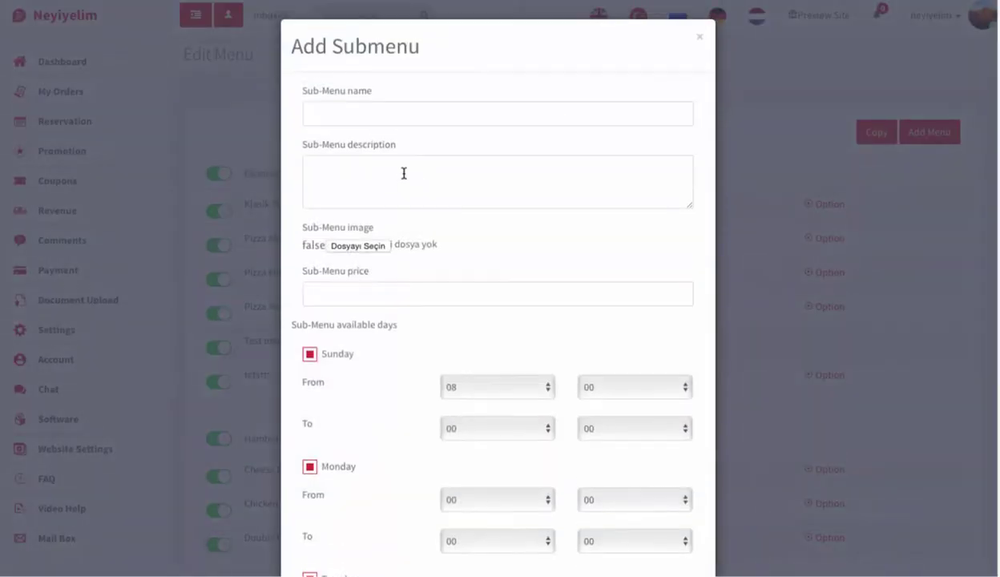
scroll(493, 330, down, 8)
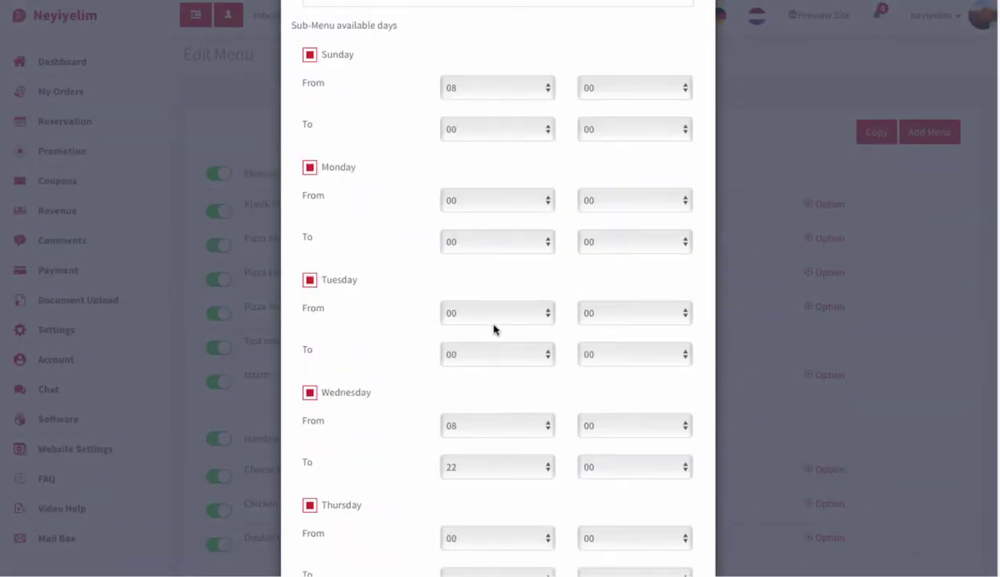
scroll(497, 325, up, 8)
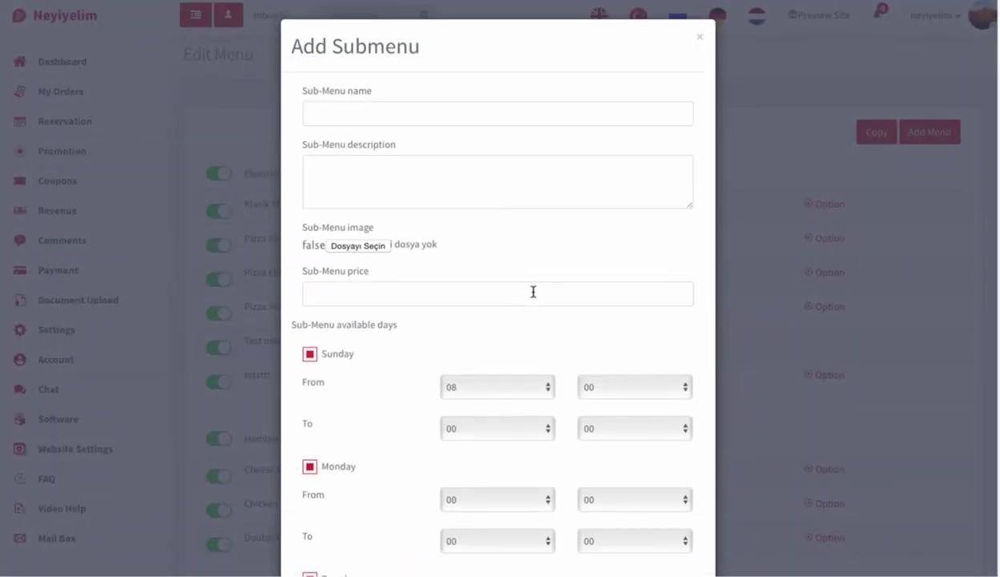
click(702, 40)
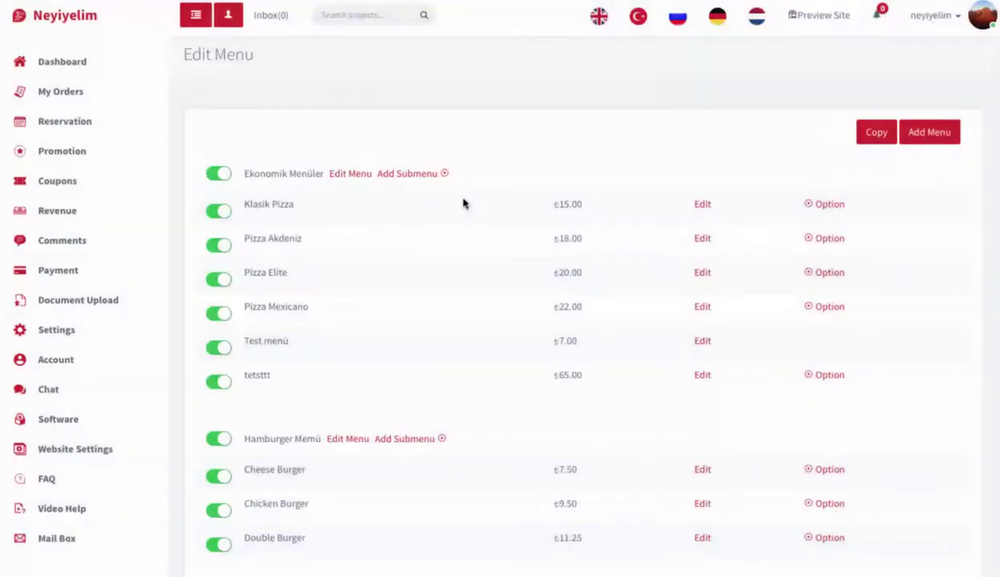
Switch Klasik Pizza and the Ekonomik Menüler category off and back on
click(217, 216)
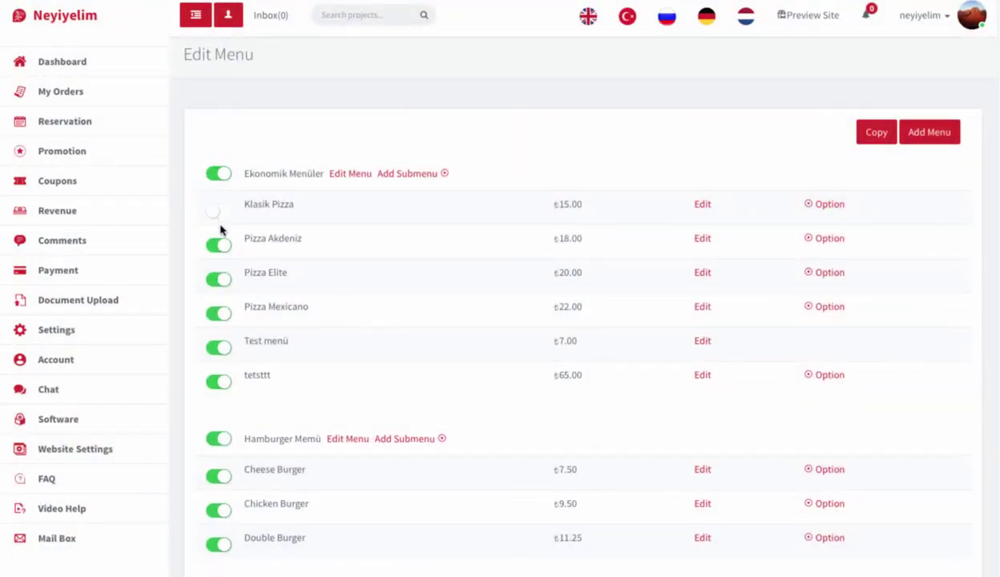
click(221, 212)
click(218, 175)
click(218, 174)
Re-enable the unnamed option group in Pizza Akdeniz's options, then go back to the Dashboard
click(830, 238)
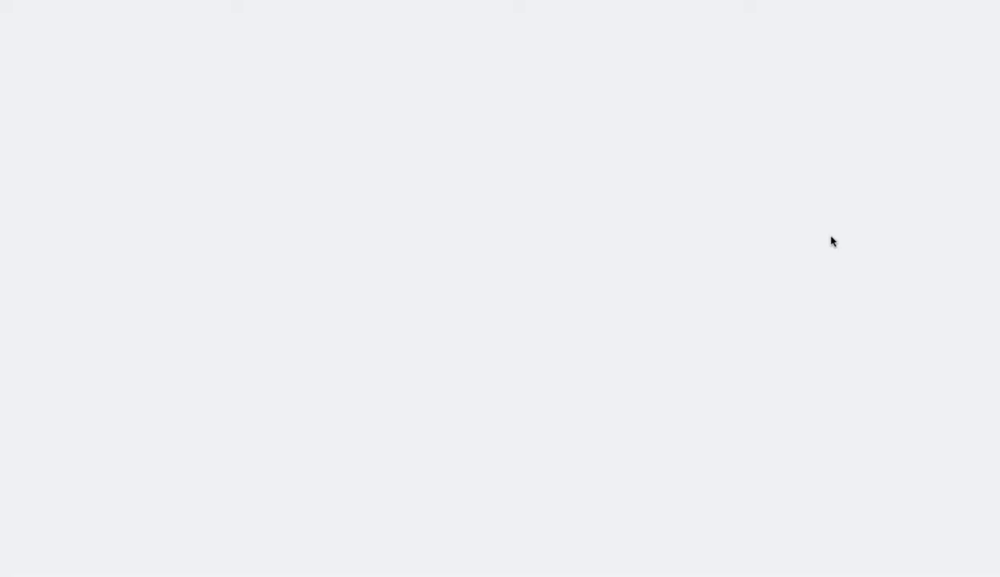
scroll(337, 223, down, 3)
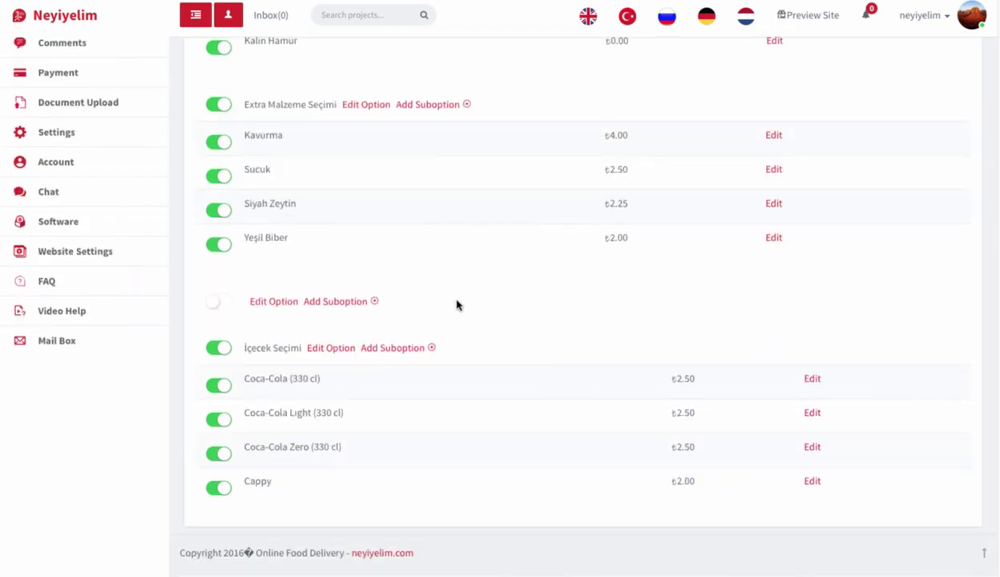
click(224, 310)
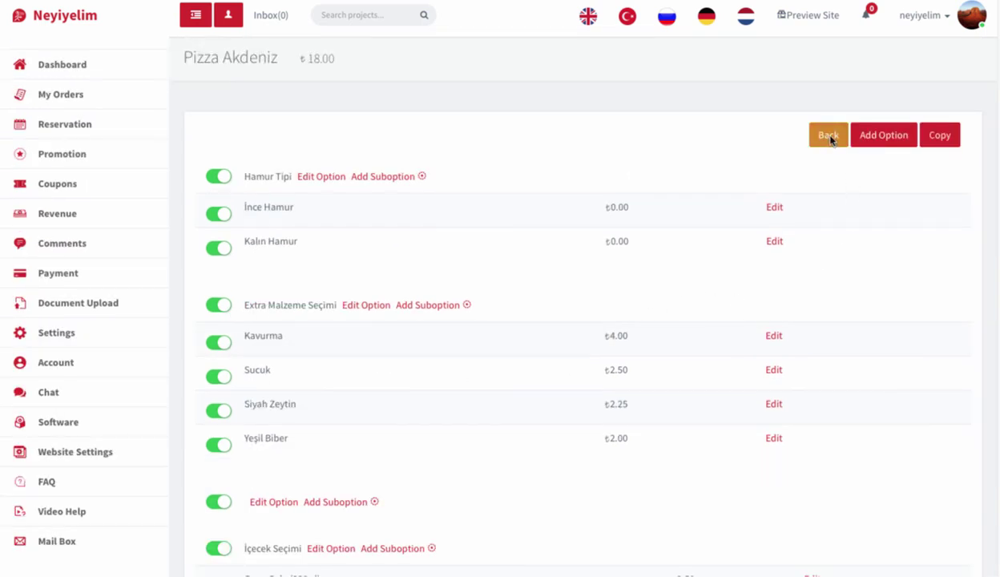
click(831, 140)
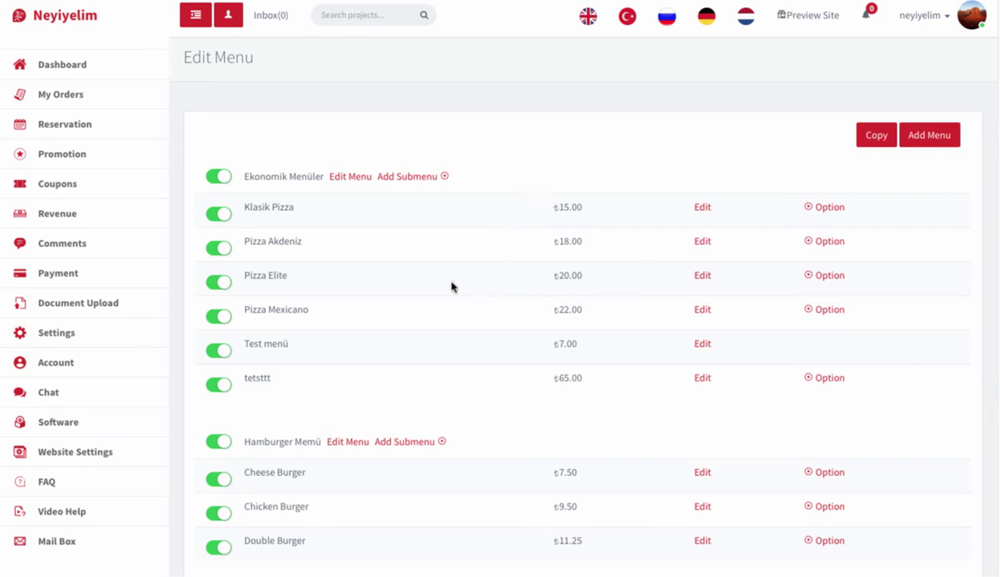
click(59, 65)
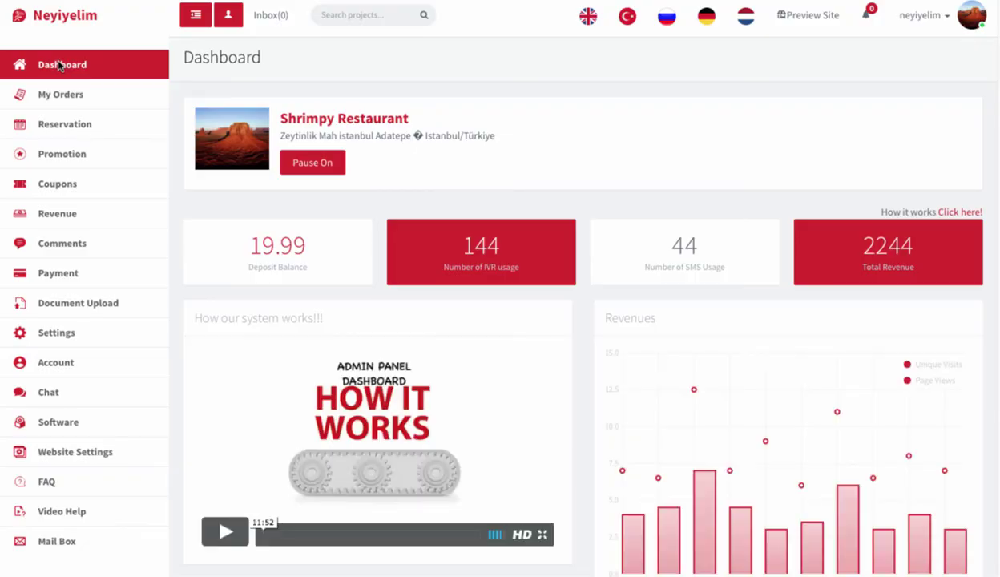